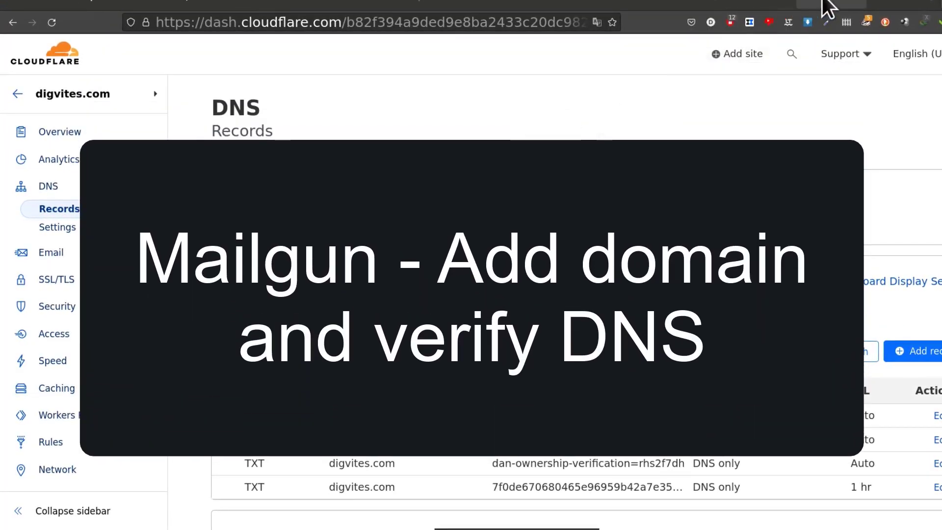
# Step: Switch to the Mailgun dashboard showing zero delivered, failed and suppressed emails
pyautogui.click(825, 3)
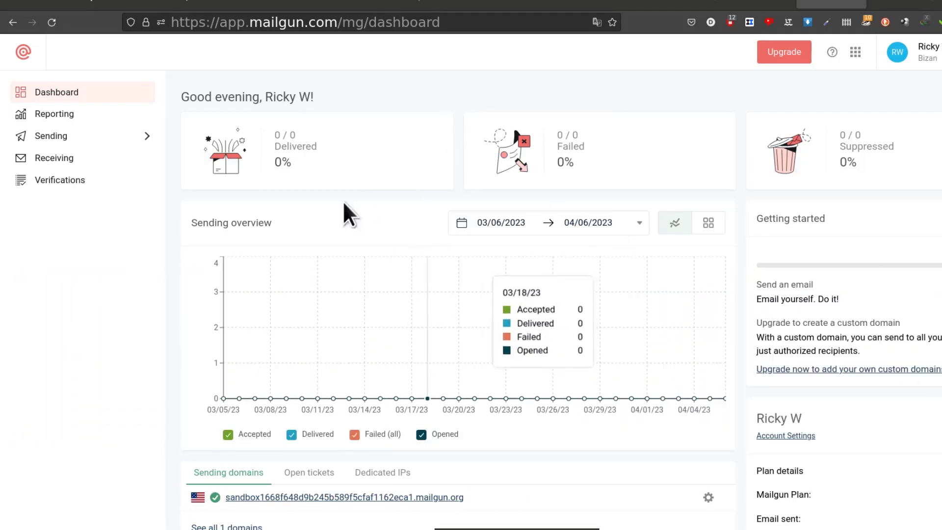
# Step: Open Sending > Domains, which lists only the sandbox domain with 0 accepted emails
pyautogui.click(83, 135)
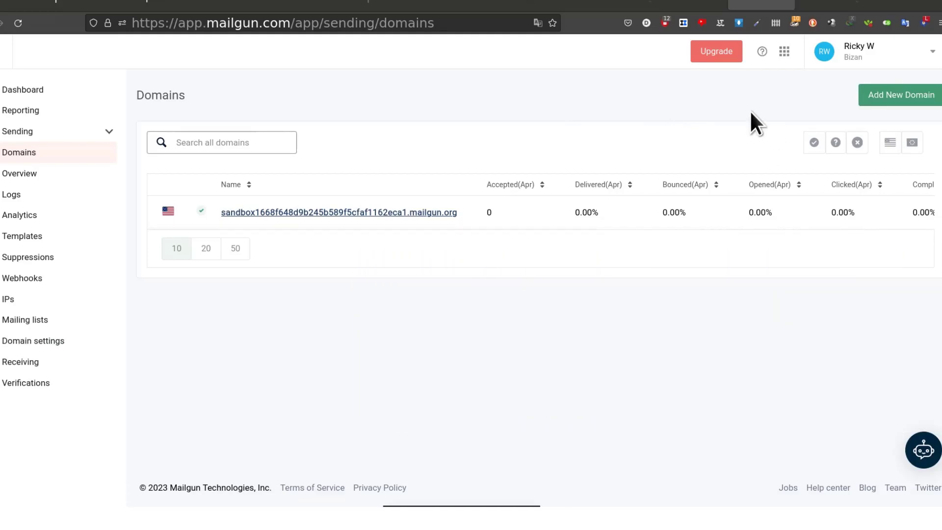
# Step: Open Plan & Billing and highlight the Foundation Trial plan name and its $0/month price
pyautogui.click(934, 58)
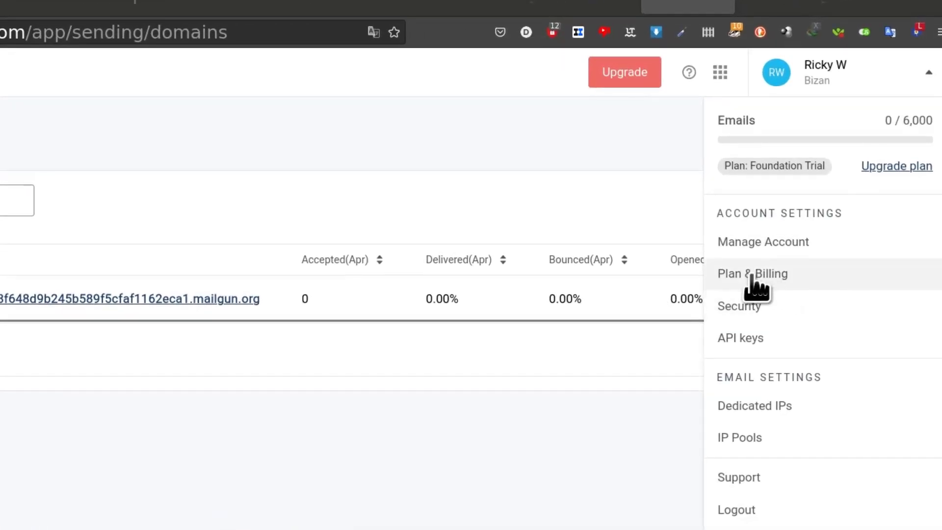
pyautogui.click(751, 275)
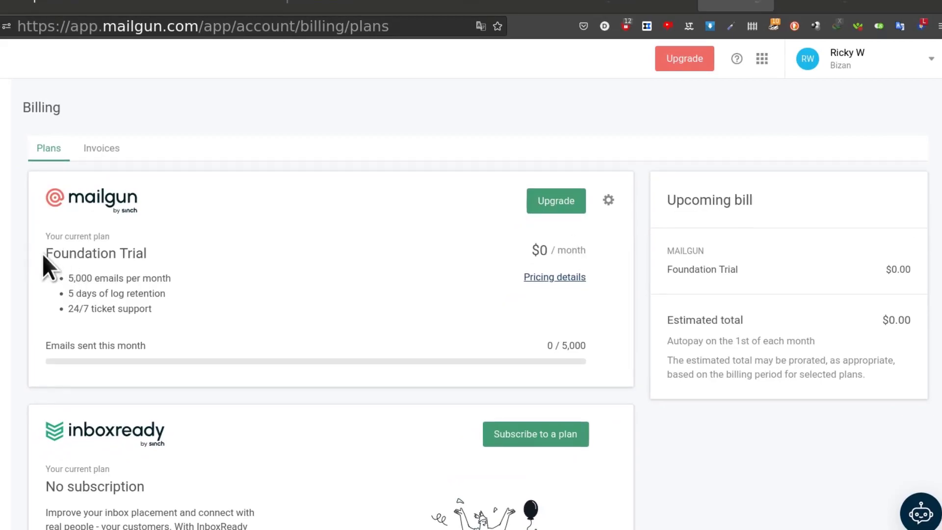
pyautogui.moveTo(44, 255); pyautogui.dragTo(153, 250)
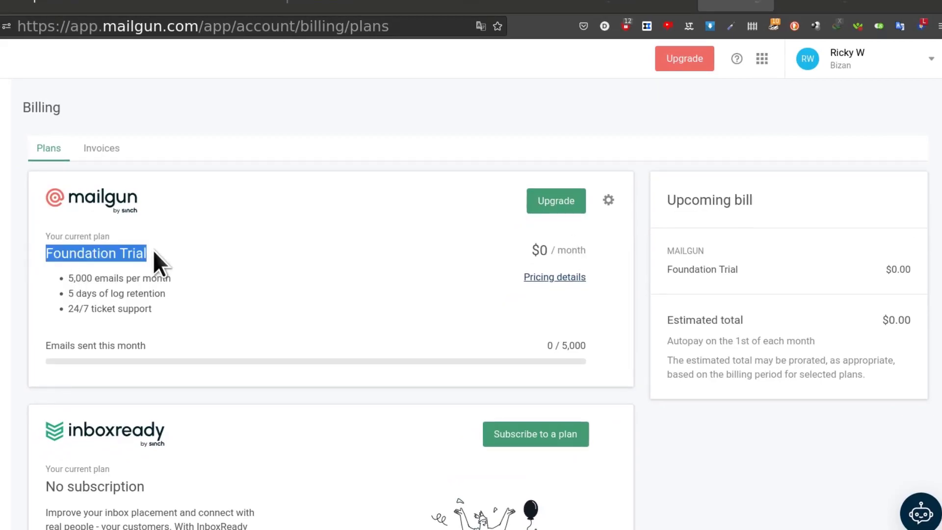
pyautogui.click(193, 275)
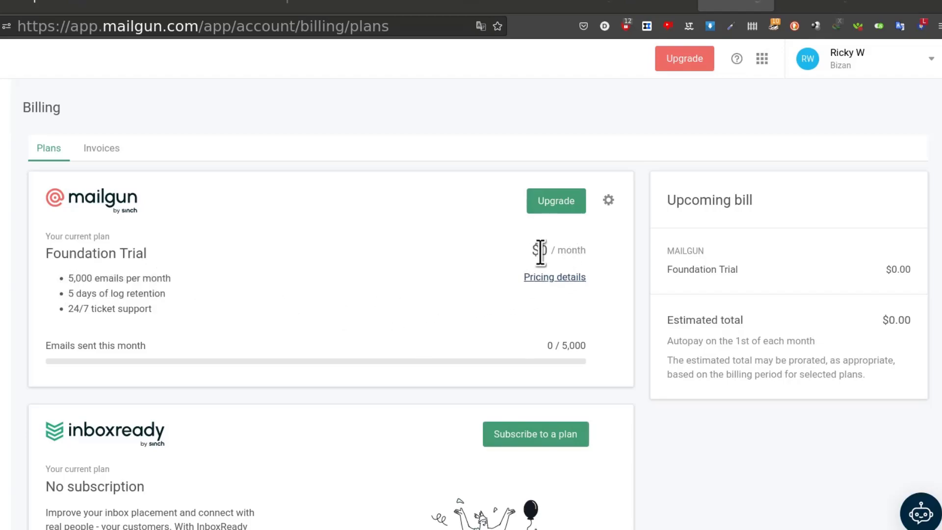
pyautogui.moveTo(539, 249); pyautogui.dragTo(576, 248)
pyautogui.click(295, 265)
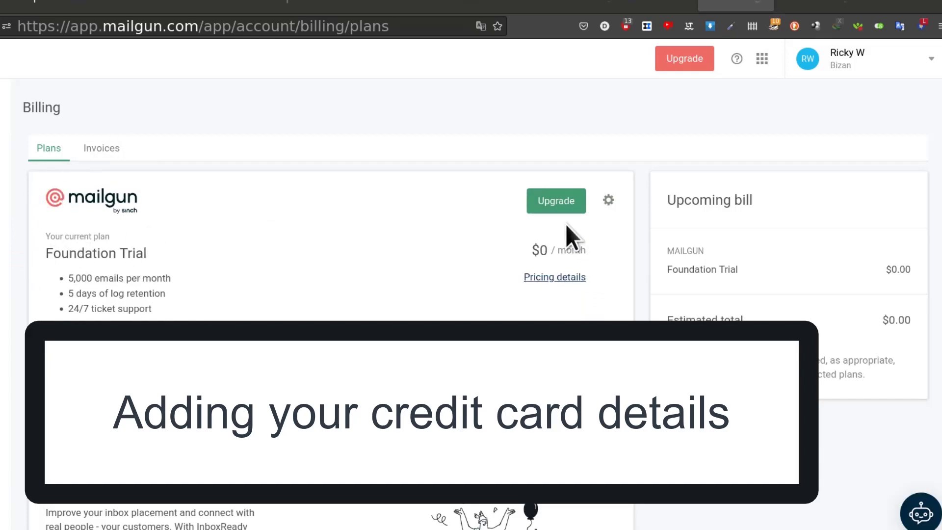
pyautogui.click(555, 203)
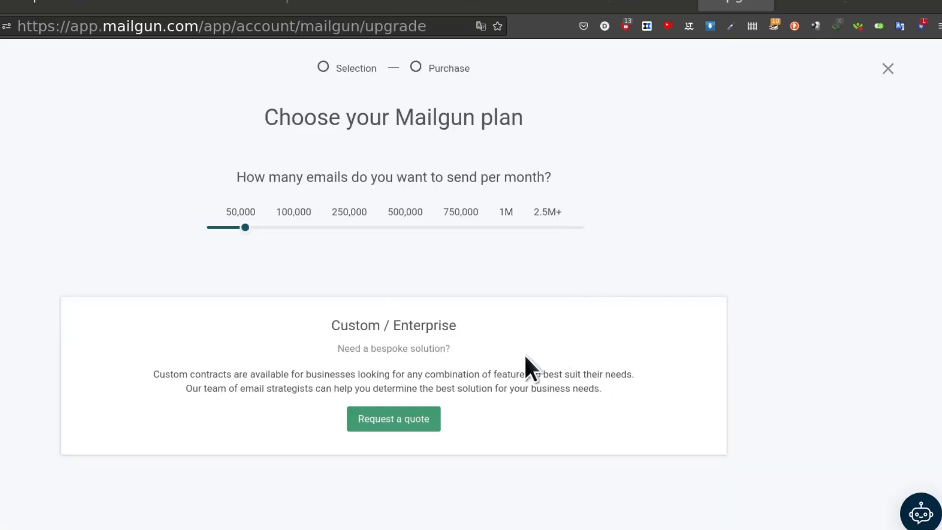
pyautogui.scroll(-5, 305, 361)
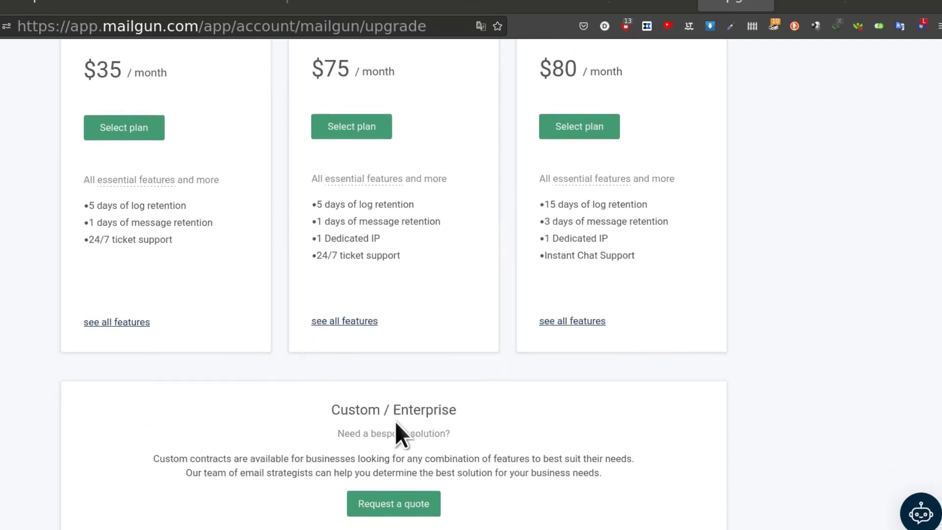
pyautogui.scroll(5, 305, 447)
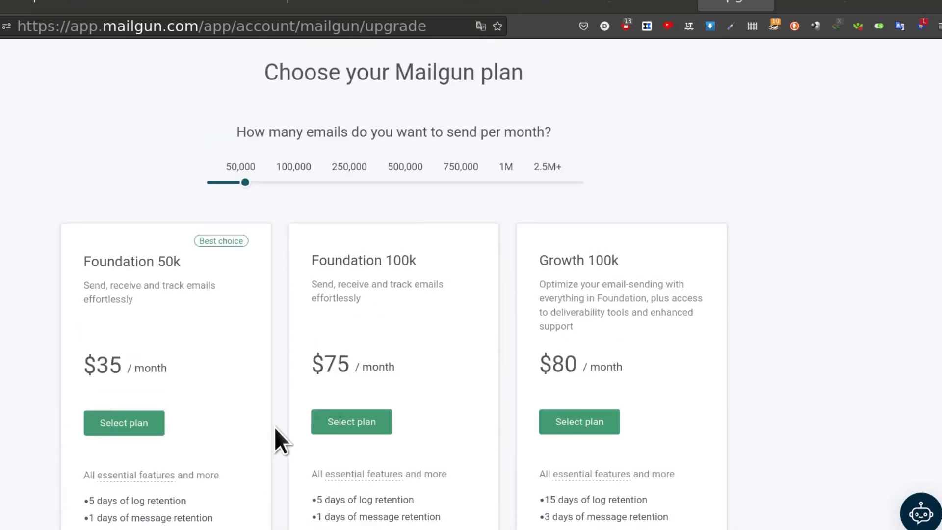
pyautogui.scroll(-5, 319, 383)
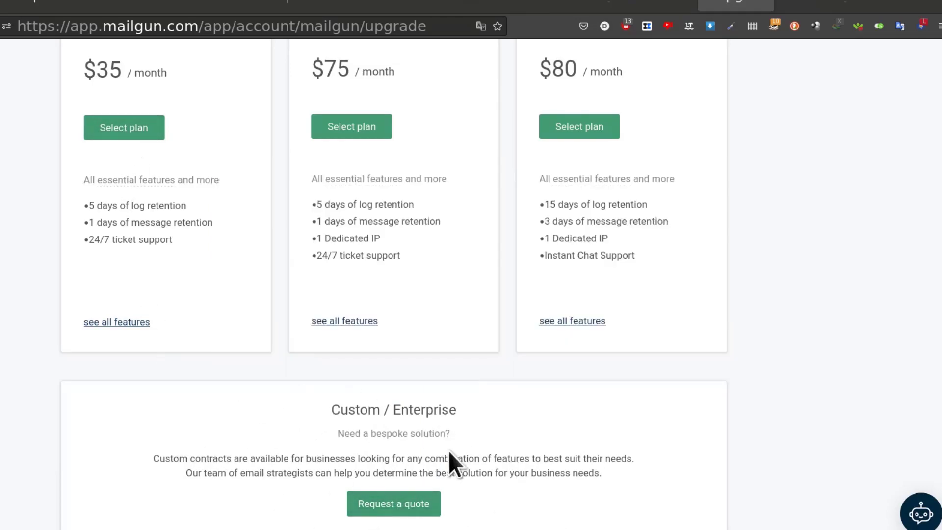
pyautogui.scroll(5, 446, 451)
pyautogui.scroll(3, 444, 432)
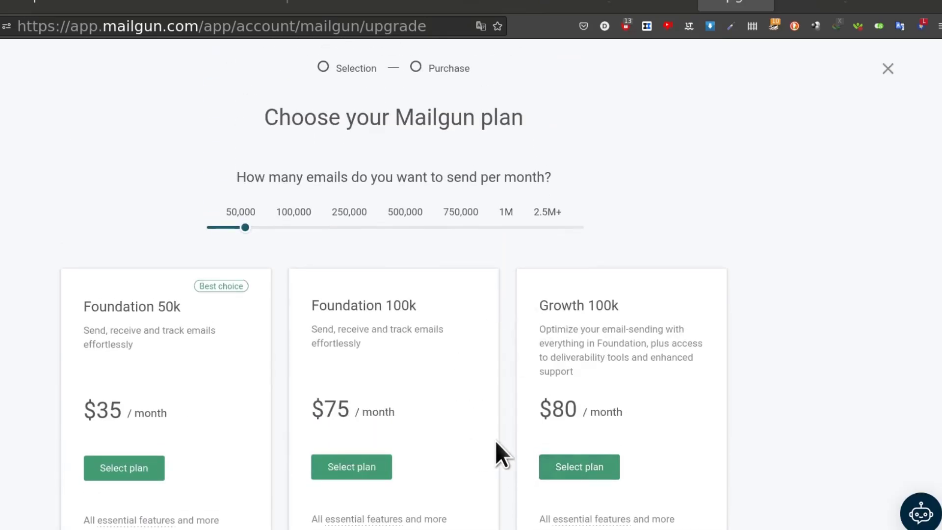
pyautogui.click(888, 69)
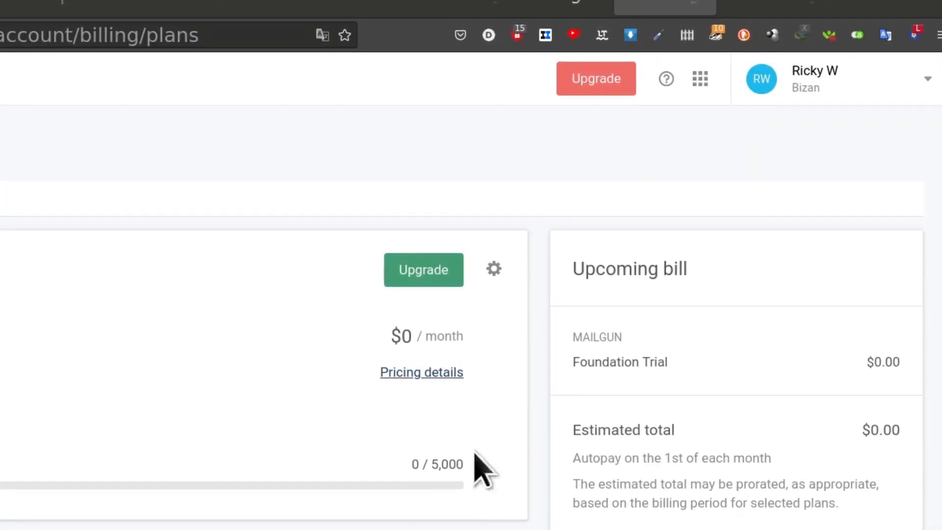
# Step: Unsubscribe from the Foundation Trial and highlight Flex as the next plan
pyautogui.click(494, 271)
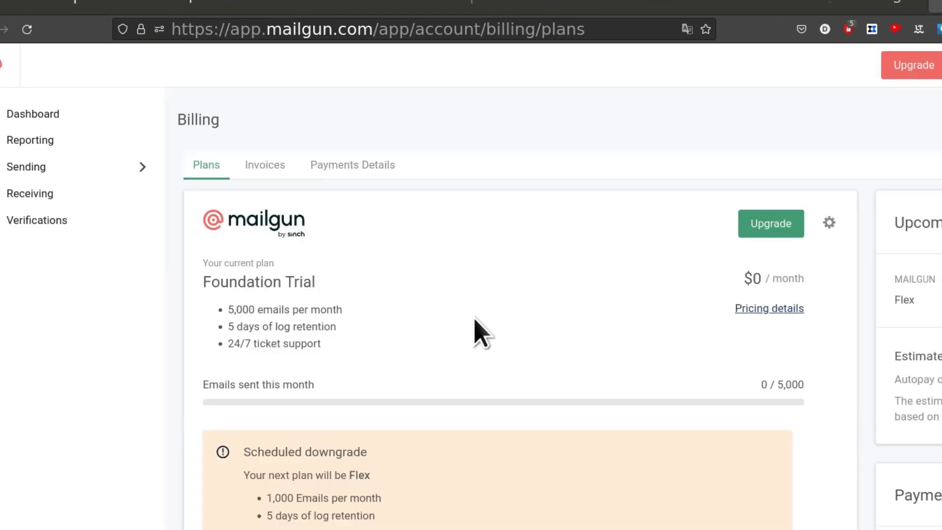
pyautogui.scroll(-2, 479, 334)
pyautogui.scroll(-1, 479, 334)
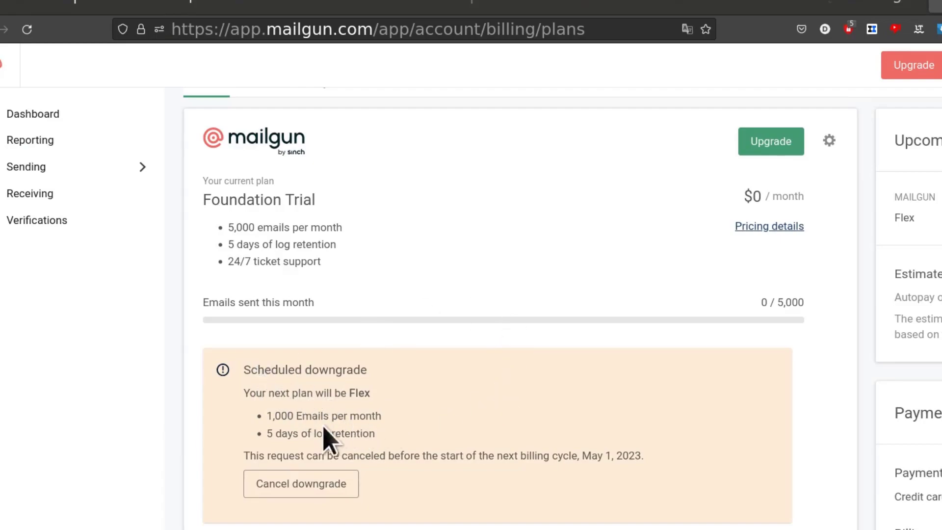
pyautogui.moveTo(352, 393); pyautogui.dragTo(376, 391)
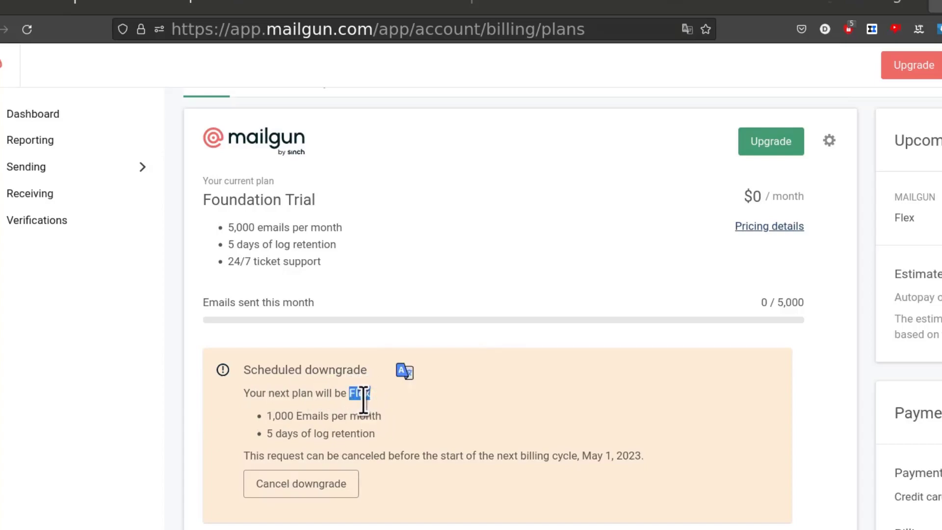
pyautogui.click(515, 347)
pyautogui.scroll(3, 520, 383)
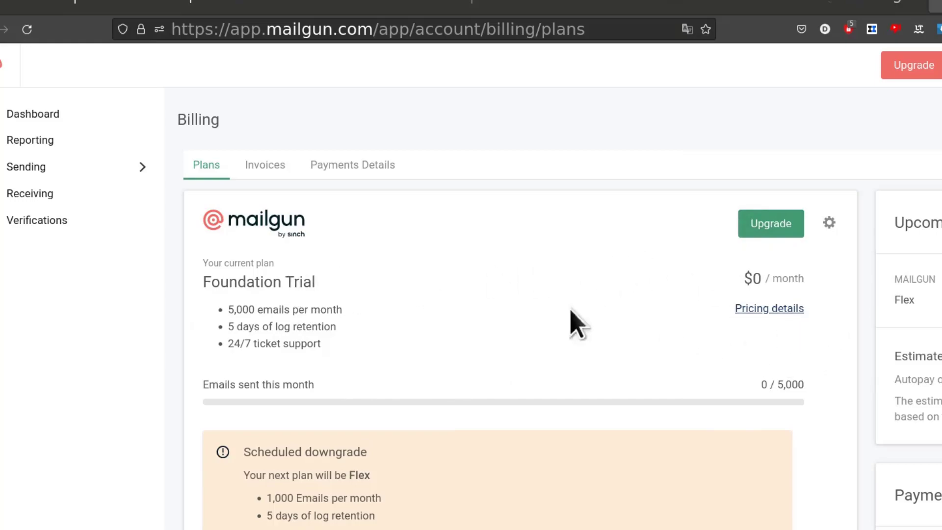
# Step: Show the option to cancel the downgrade and highlight the scheduled downgrade details
pyautogui.click(828, 223)
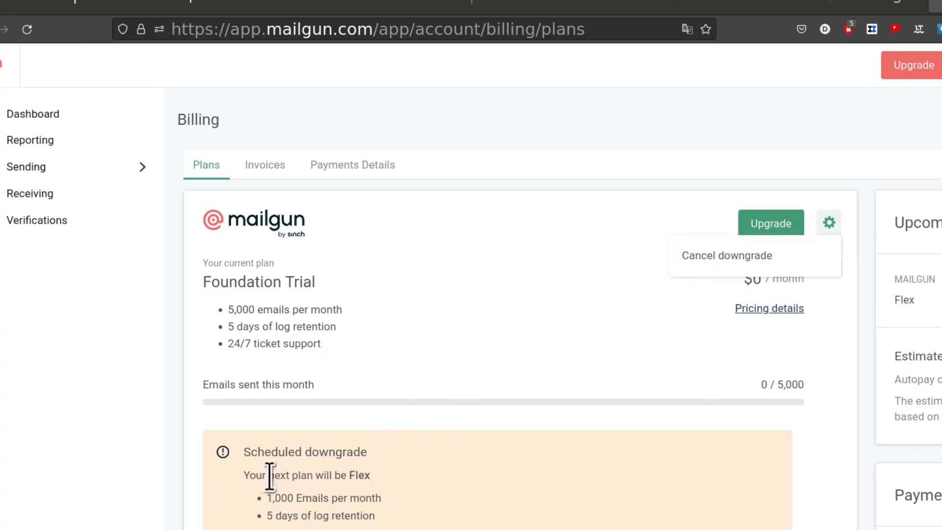
pyautogui.click(246, 450)
pyautogui.moveTo(246, 450); pyautogui.dragTo(410, 512)
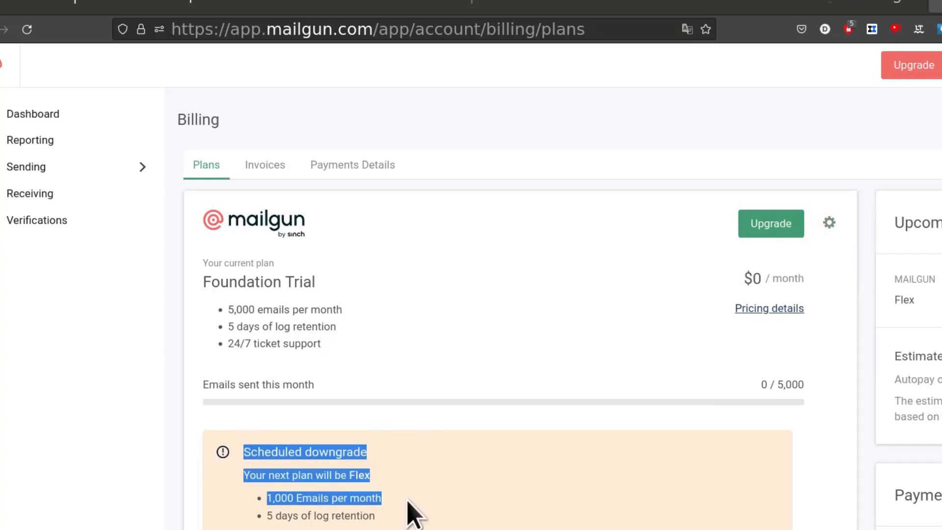
pyautogui.click(370, 476)
pyautogui.scroll(-2, 457, 459)
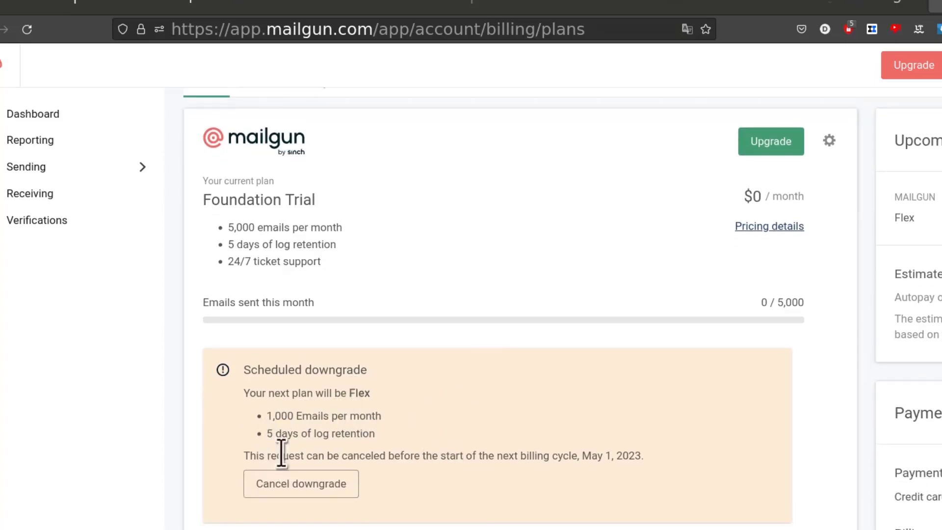
pyautogui.scroll(-4, 424, 419)
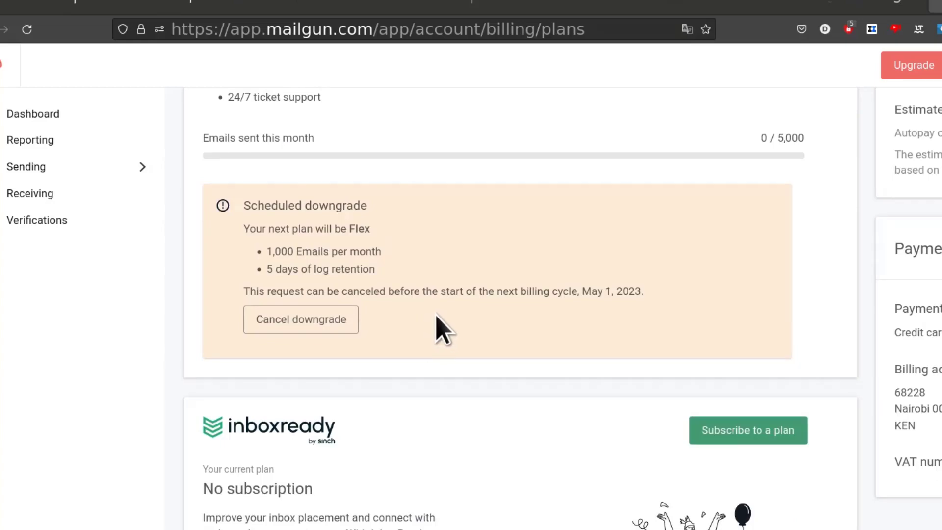
pyautogui.scroll(6, 448, 324)
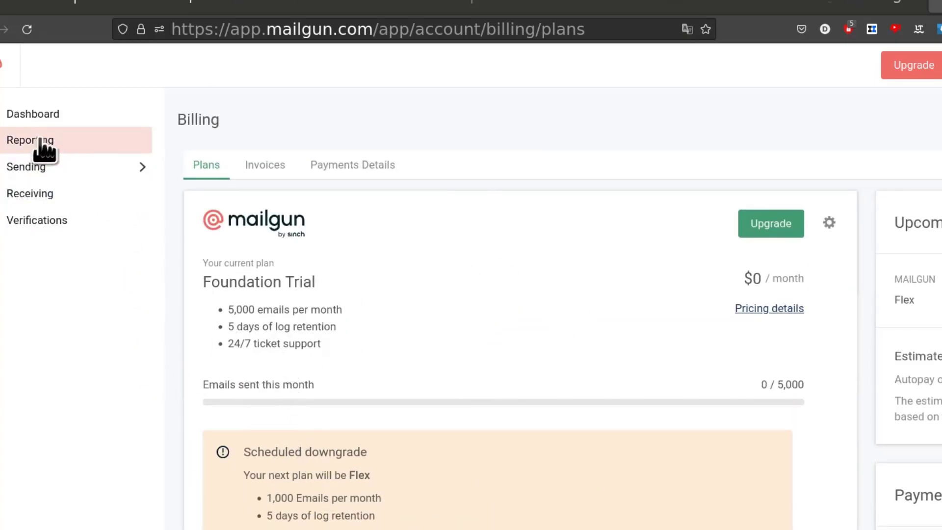
# Step: Return to the Domains list and open the Add new domain form
pyautogui.click(43, 168)
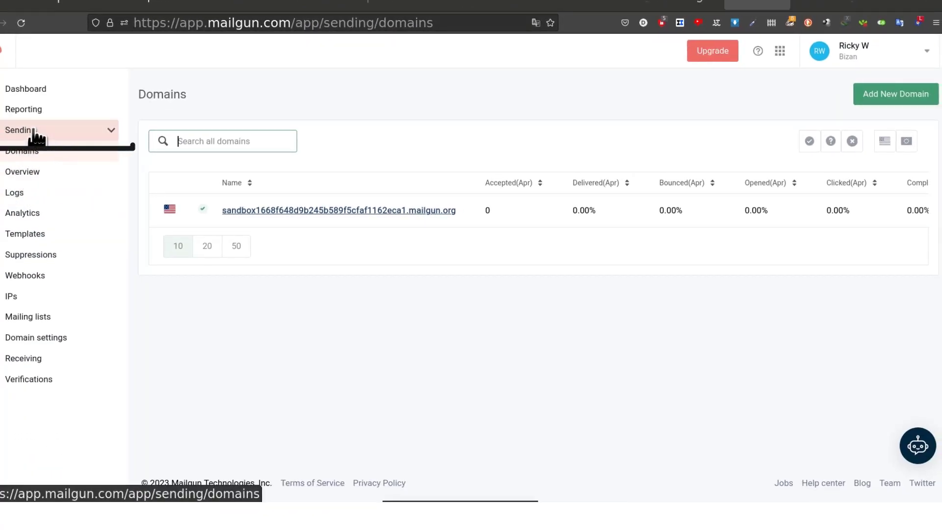
pyautogui.click(901, 96)
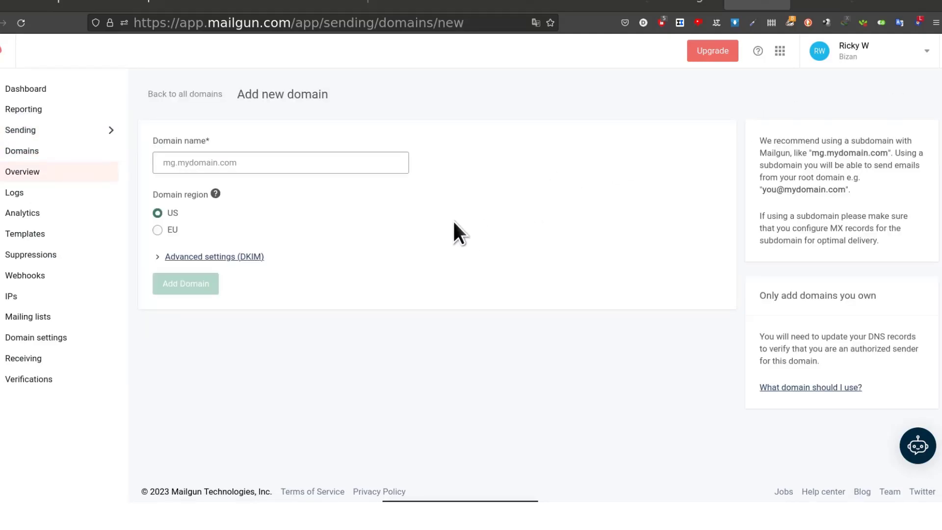
# Step: Copy the domain name digvites.com from Cloudflare's DNS records page
pyautogui.click(891, 6)
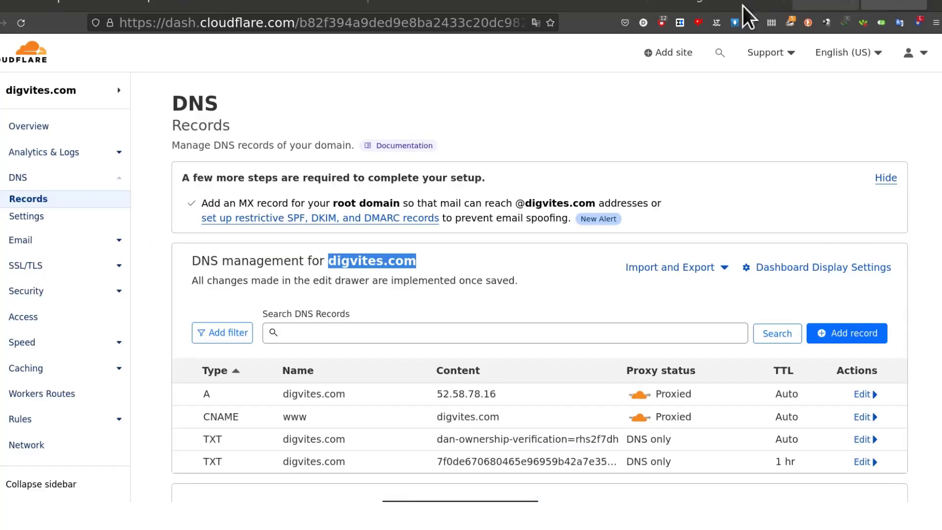
pyautogui.rightClick(358, 265)
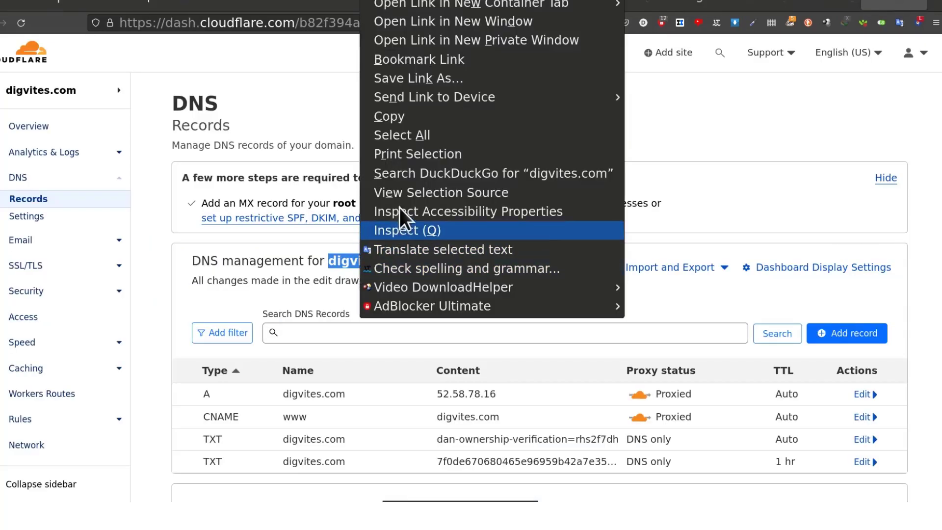
pyautogui.click(397, 121)
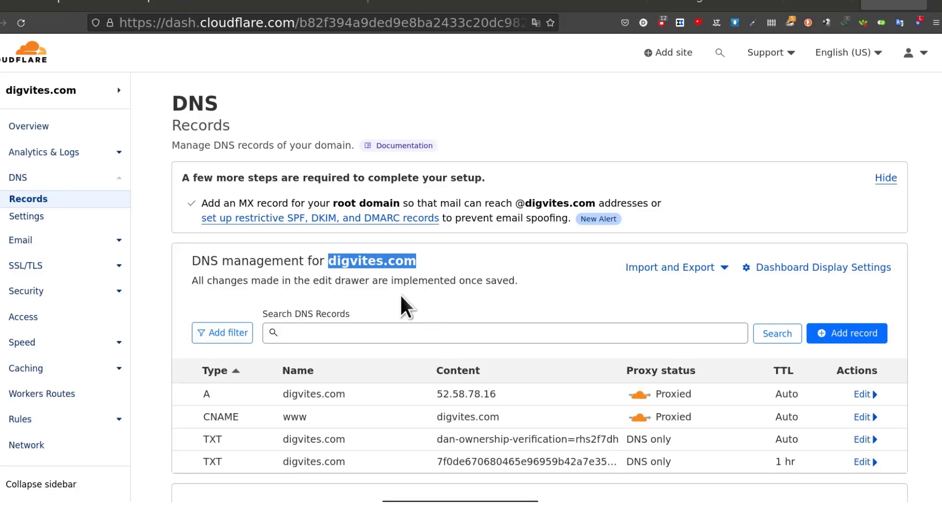
pyautogui.rightClick(378, 263)
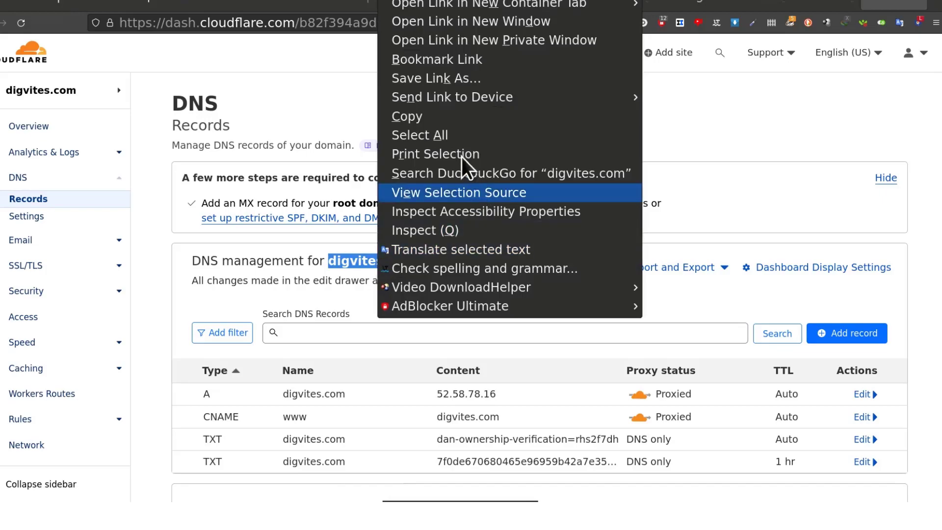
pyautogui.click(435, 121)
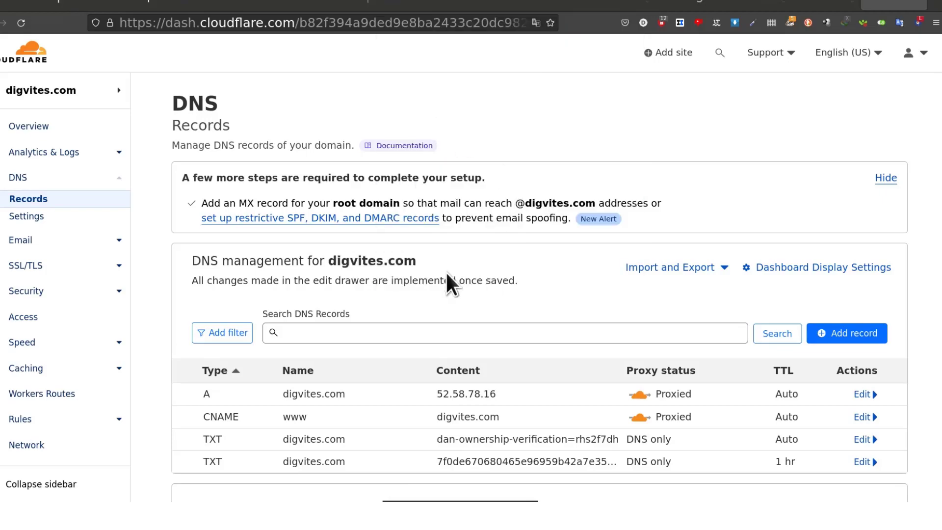
pyautogui.scroll(-3, 398, 277)
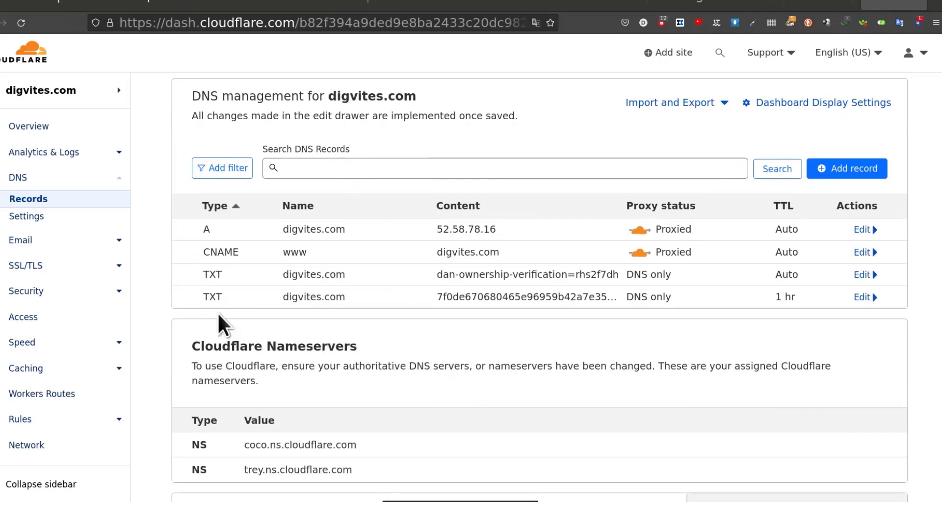
# Step: Enter mailg.digvites.com as the new domain by pasting digvites.com and prefixing 'mailg.'
pyautogui.click(854, 4)
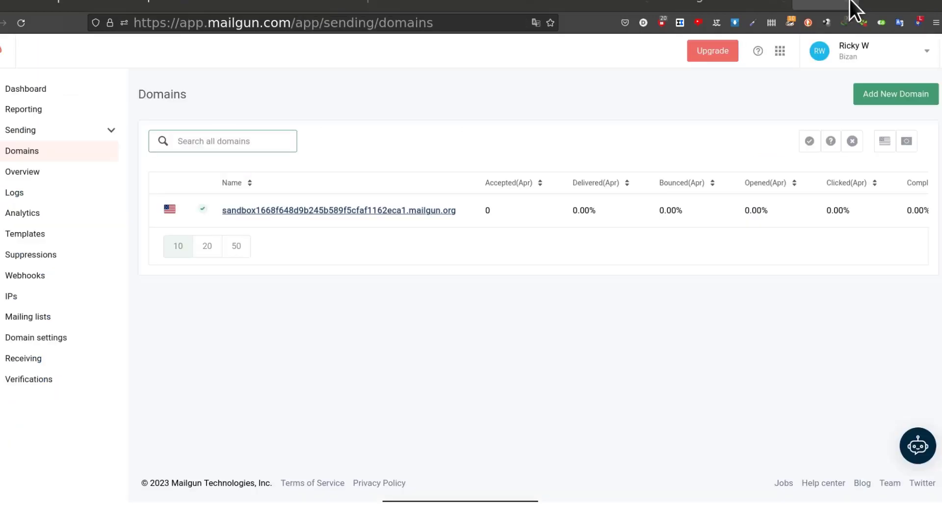
pyautogui.click(866, 4)
pyautogui.click(761, 5)
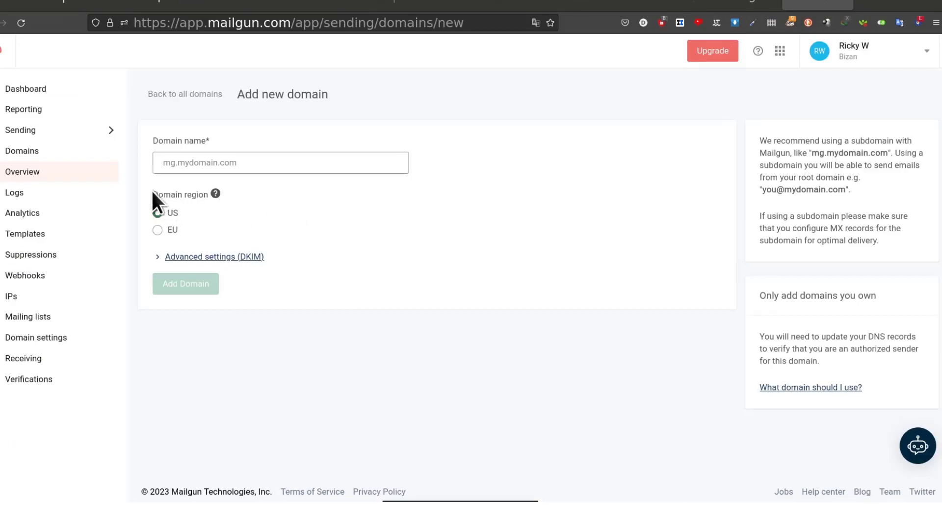
pyautogui.rightClick(168, 162)
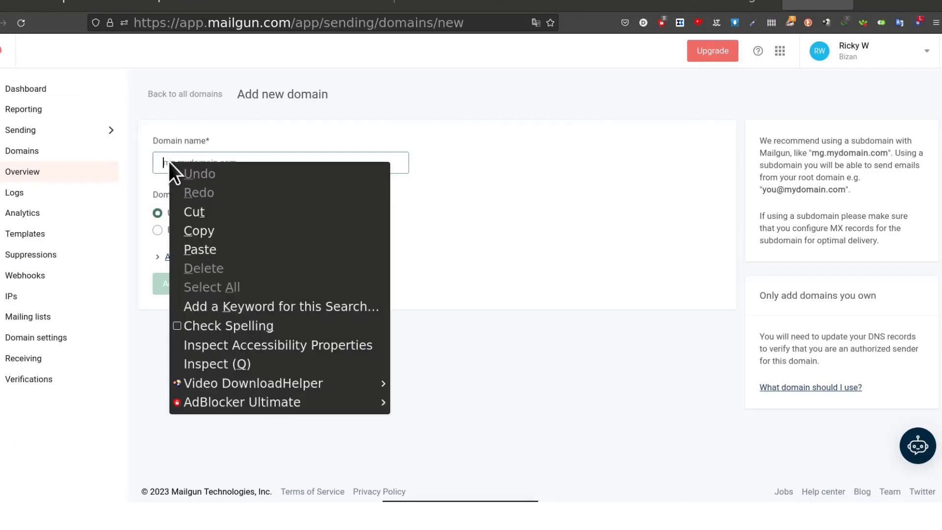
pyautogui.click(205, 249)
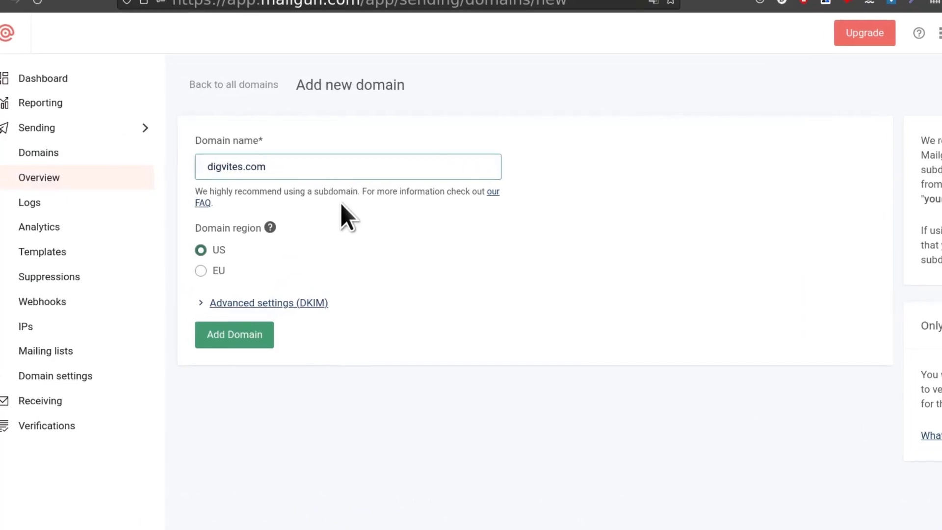
pyautogui.click(216, 168)
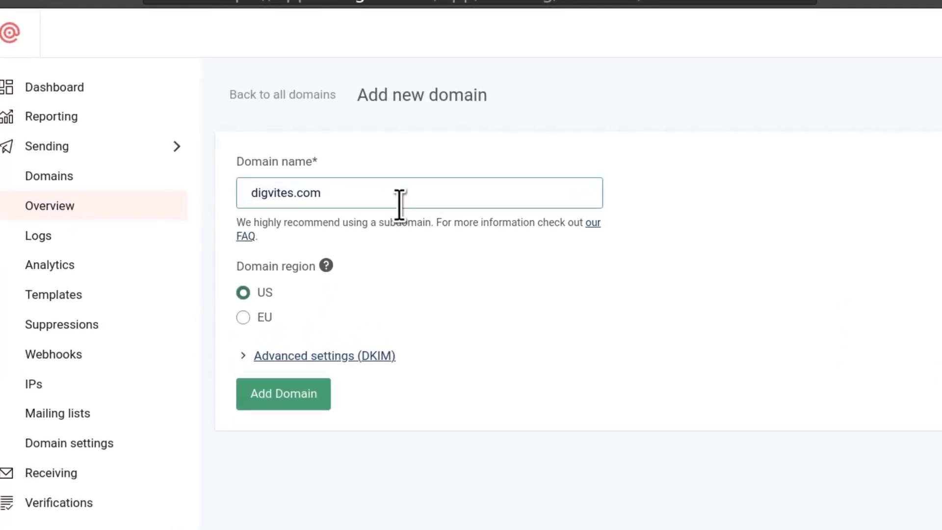
pyautogui.write('mailg')
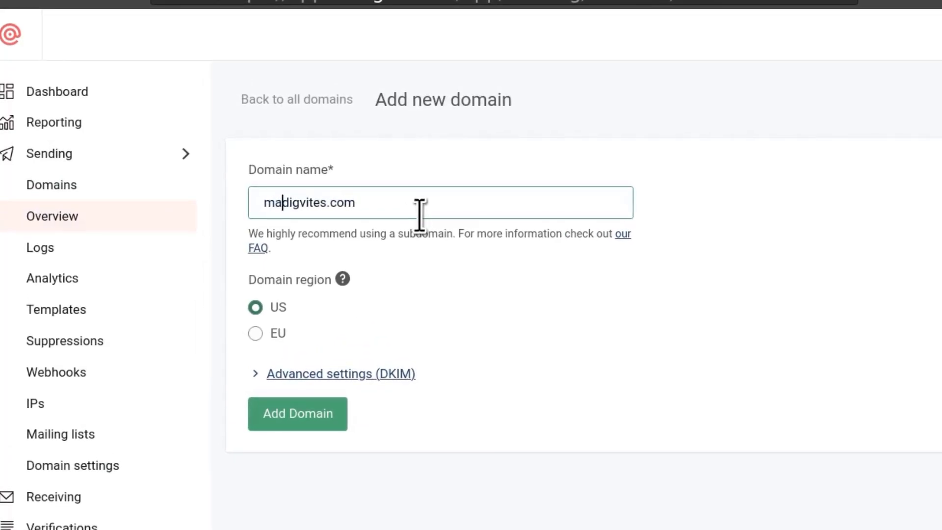
pyautogui.write('.di')
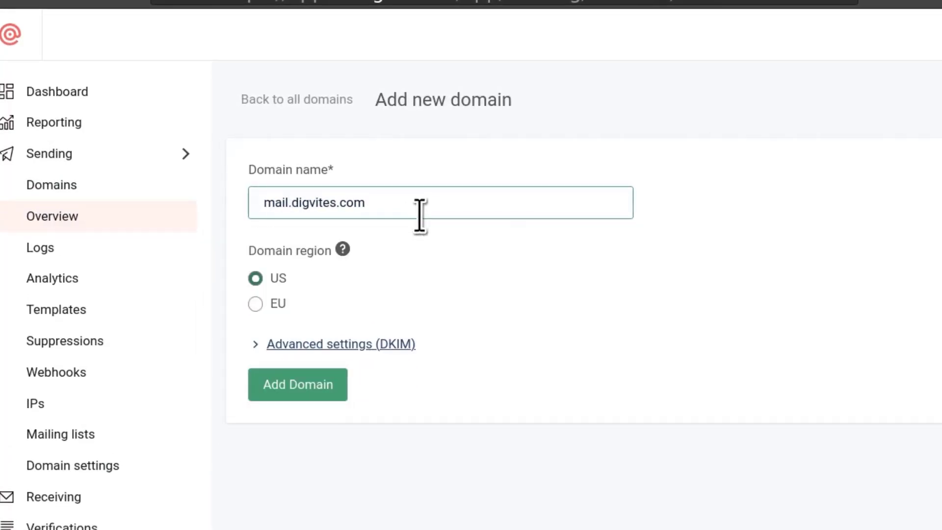
pyautogui.write('g')
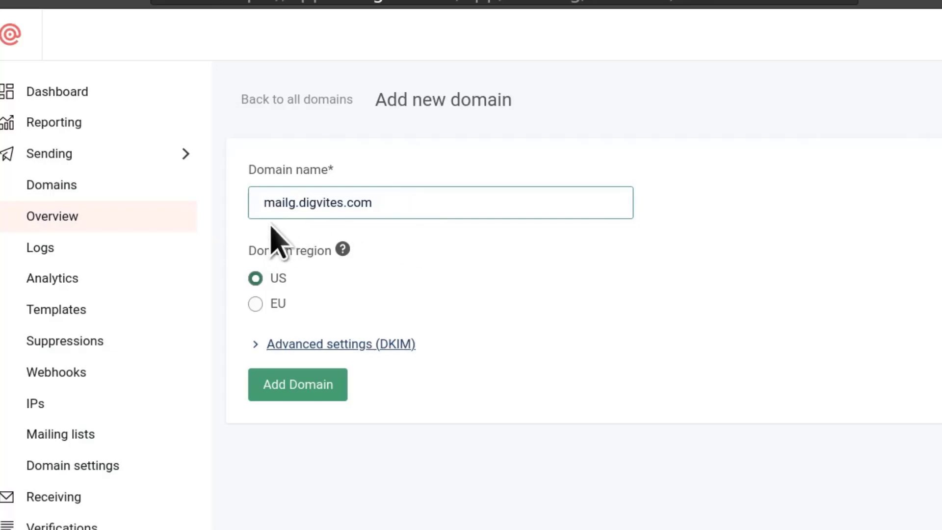
pyautogui.click(298, 203)
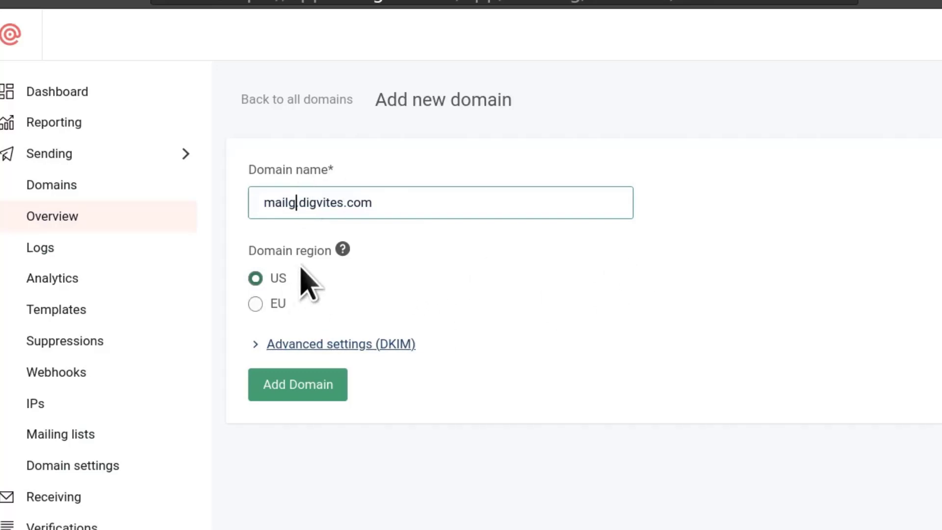
# Step: Choose a 2048-bit DKIM key length in advanced settings and add the domain
pyautogui.moveTo(348, 253)
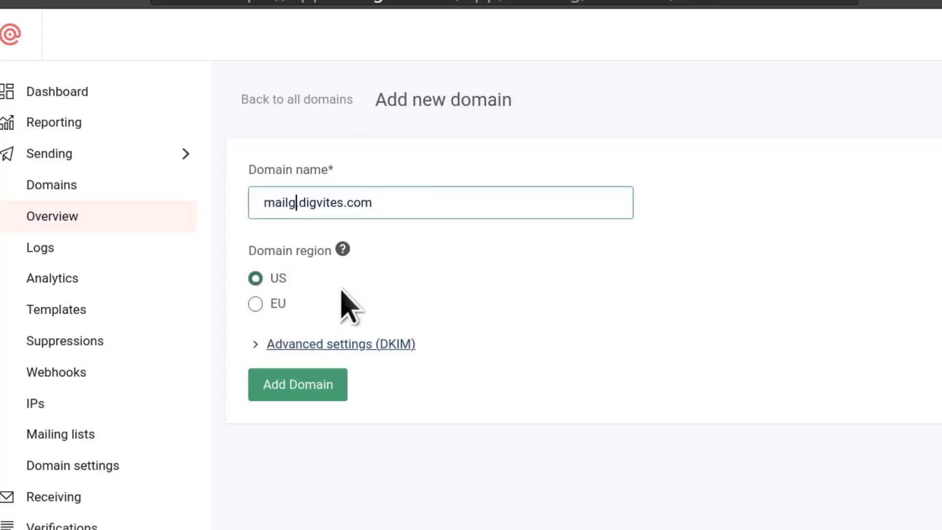
pyautogui.click(287, 345)
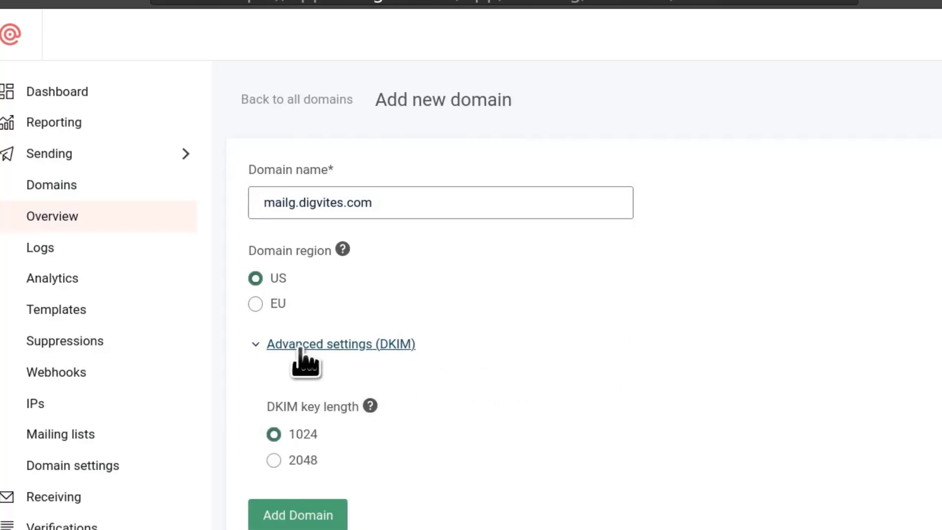
pyautogui.scroll(-1, 476, 373)
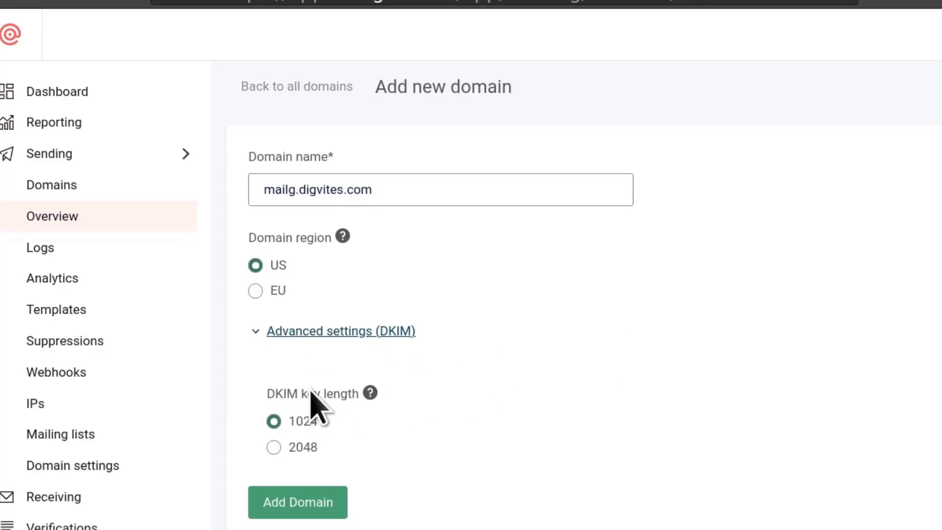
pyautogui.moveTo(369, 394)
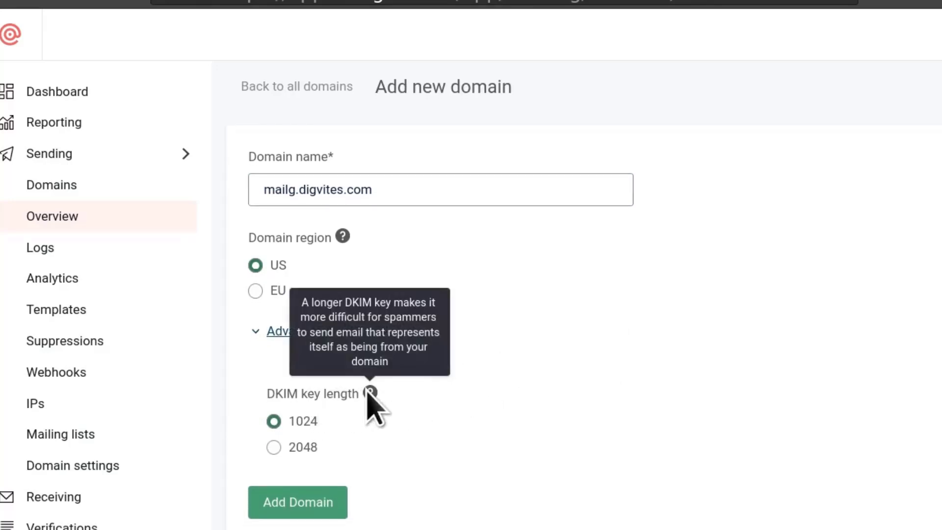
pyautogui.click(275, 450)
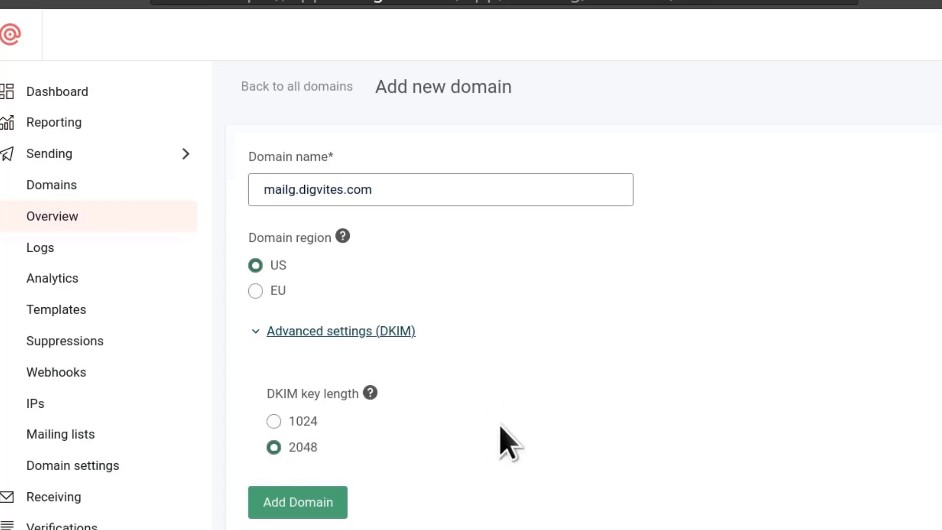
pyautogui.click(312, 508)
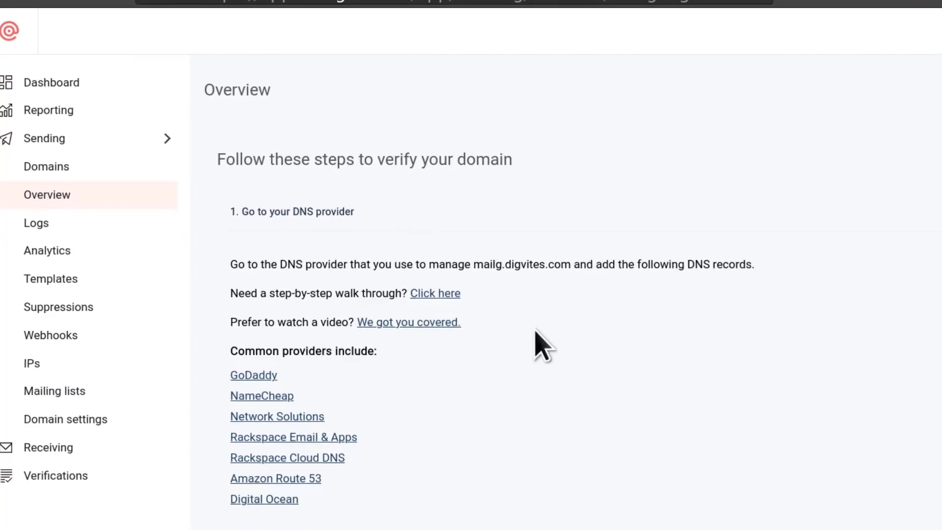
# Step: Scroll to the DNS records table and copy the SPF value v=spf1 include:mailgun.org ~all
pyautogui.scroll(-2, 538, 341)
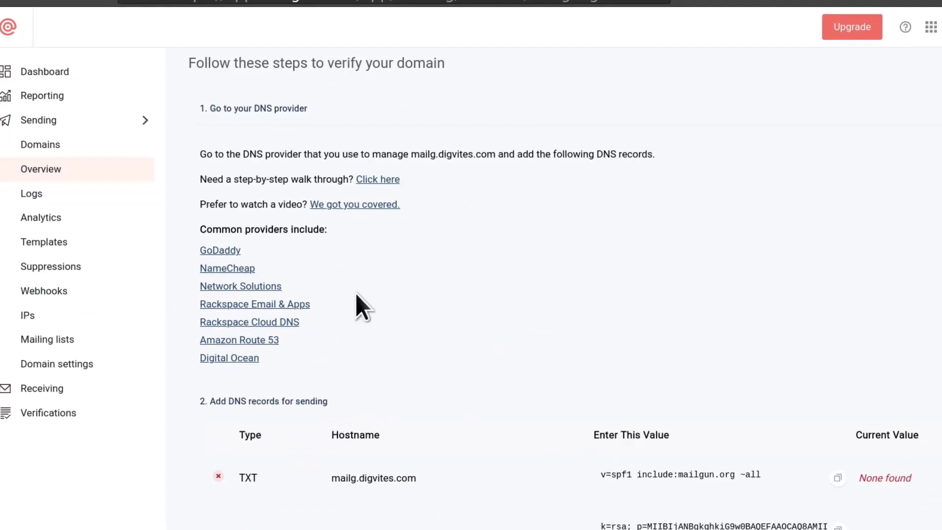
pyautogui.scroll(-5, 403, 272)
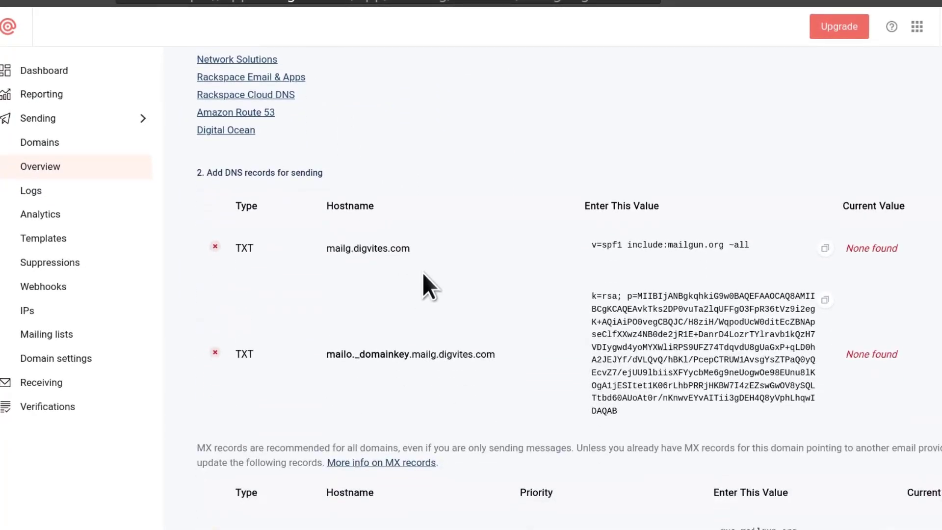
pyautogui.scroll(6, 425, 269)
pyautogui.scroll(-6, 452, 205)
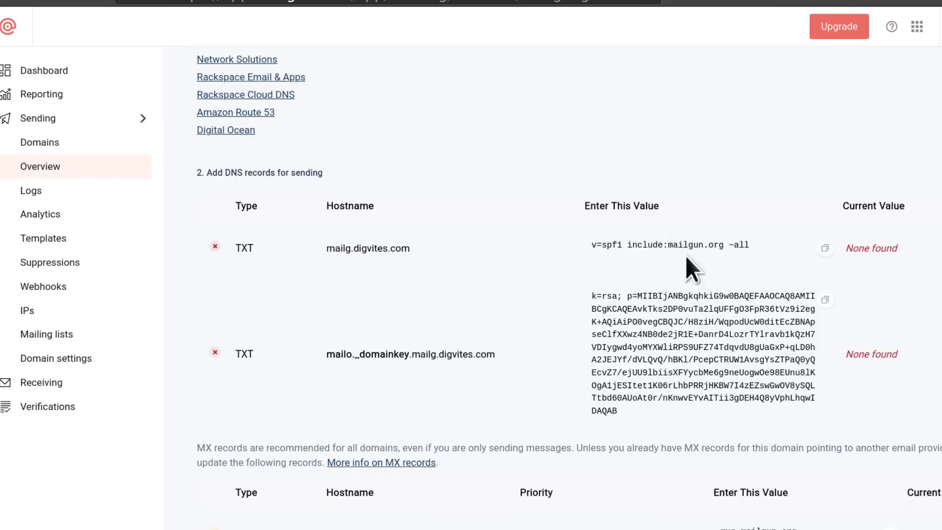
pyautogui.click(826, 249)
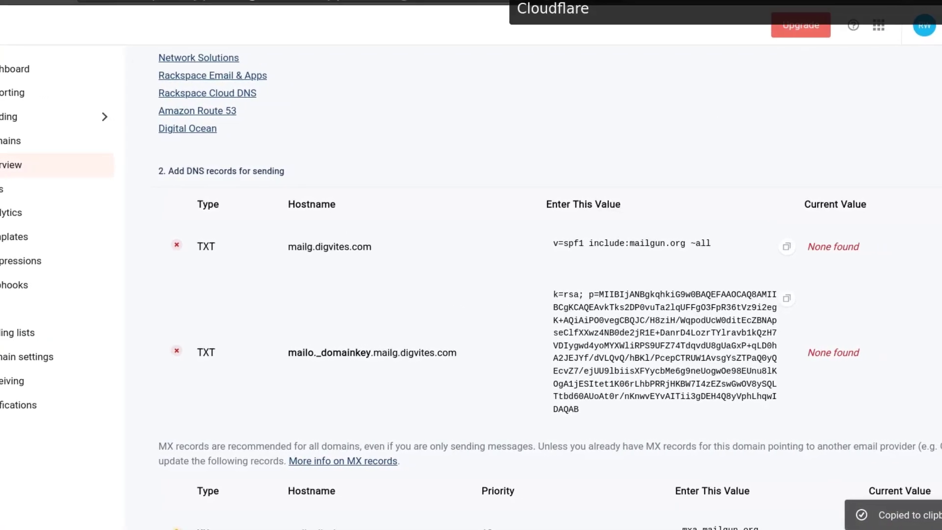
# Step: In Cloudflare, start a new TXT DNS record named mailg
pyautogui.click(515, 1)
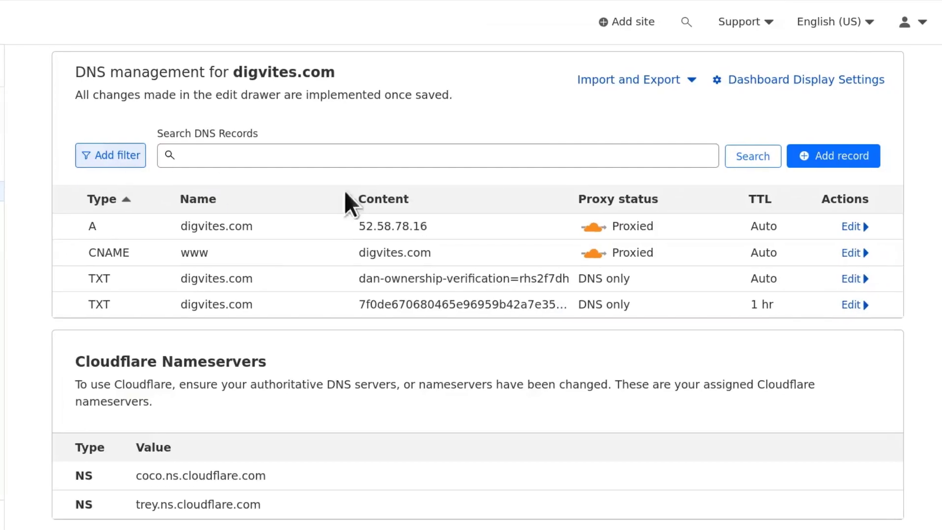
pyautogui.click(834, 162)
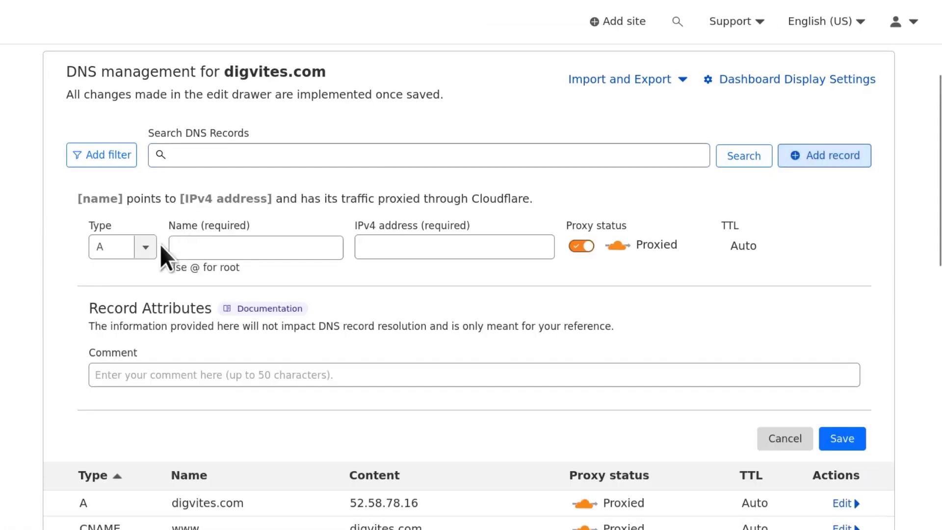
pyautogui.click(146, 248)
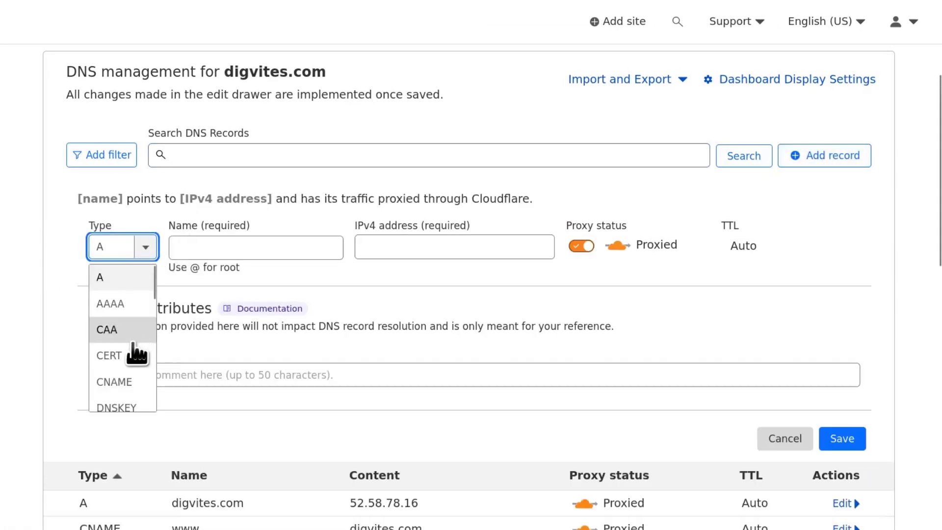
pyautogui.scroll(-2, 134, 353)
pyautogui.scroll(-3, 130, 353)
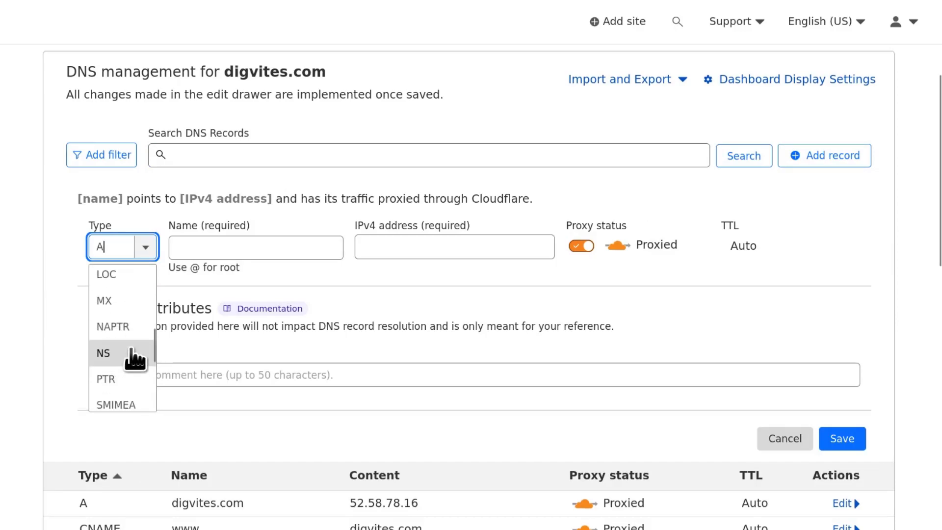
pyautogui.scroll(-4, 131, 349)
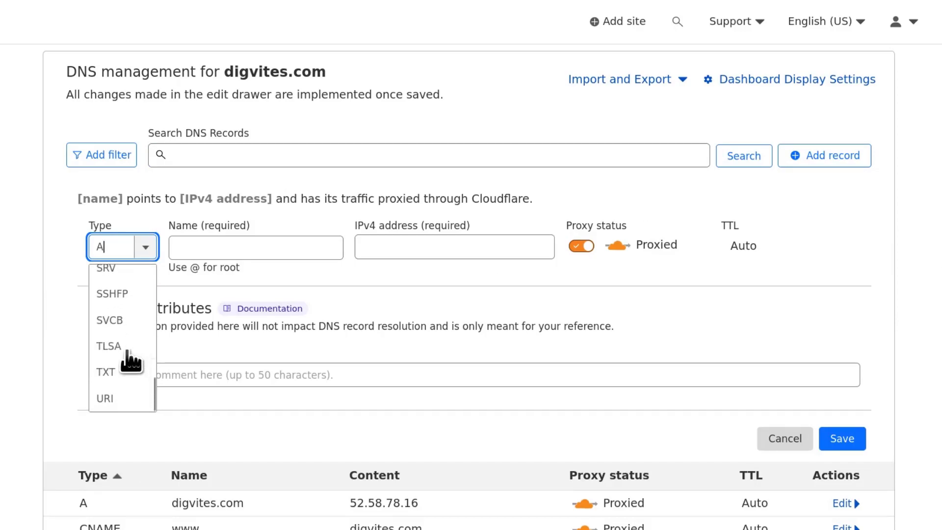
pyautogui.click(111, 373)
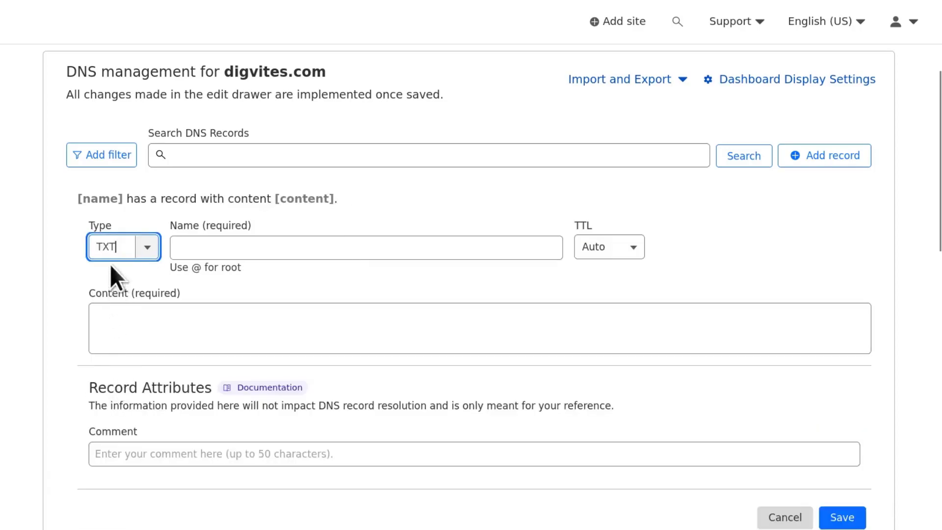
pyautogui.click(201, 247)
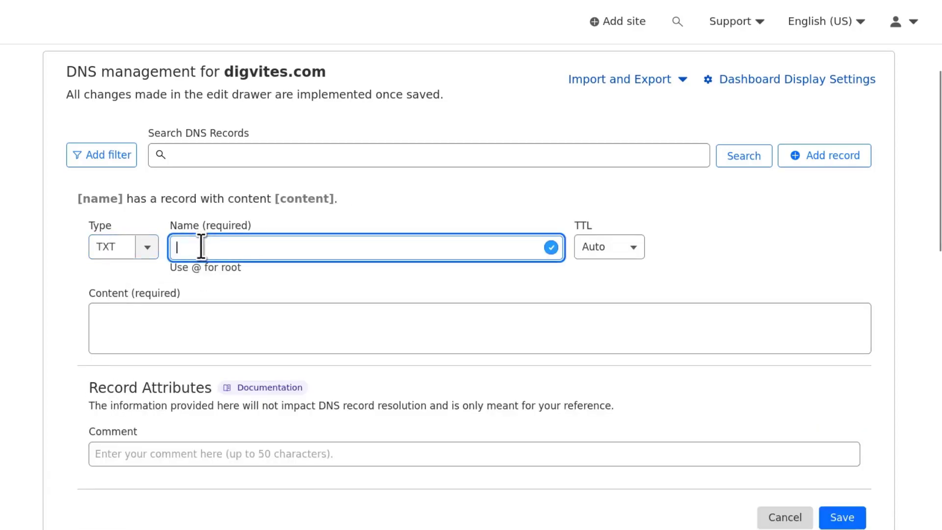
pyautogui.write('mailg')
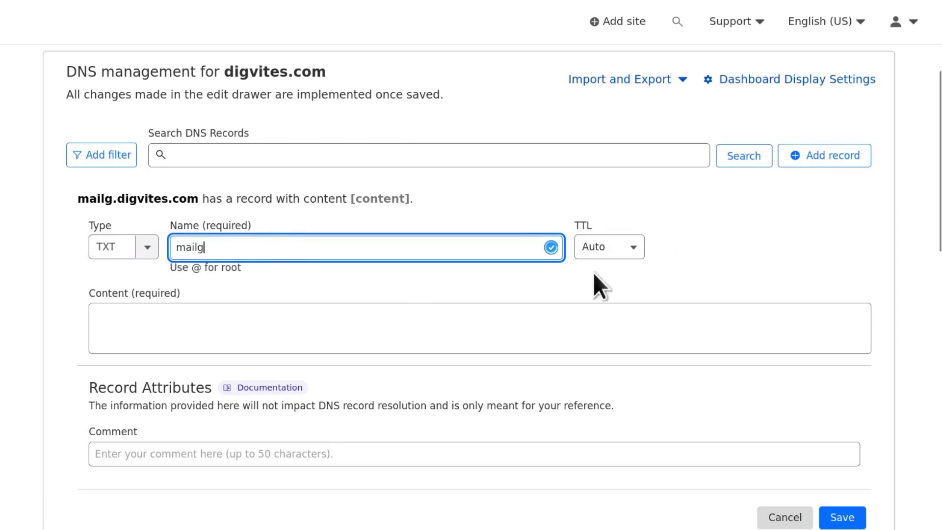
# Step: Paste v=spf1 include:mailgun.org ~all as the record content and save it
pyautogui.click(141, 326)
pyautogui.rightClick(140, 325)
pyautogui.click(184, 163)
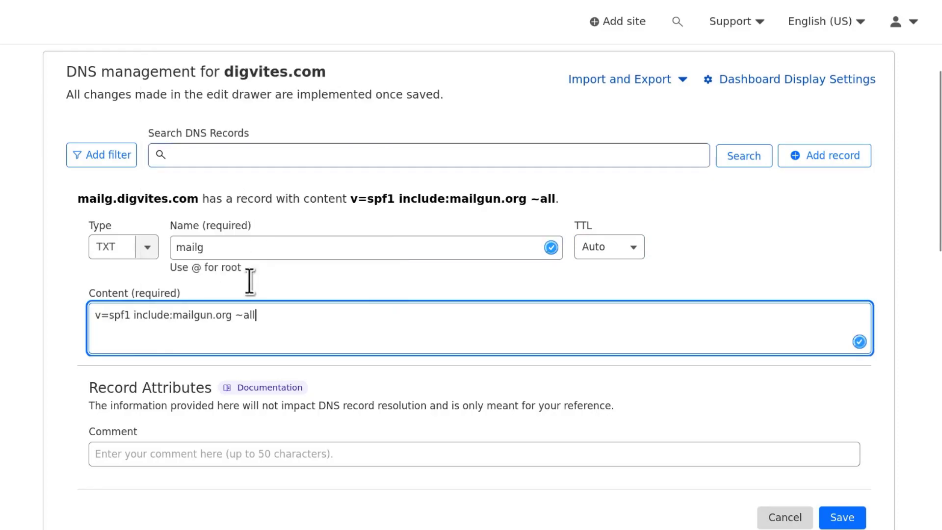
pyautogui.moveTo(109, 318); pyautogui.dragTo(133, 318)
pyautogui.scroll(-2, 686, 375)
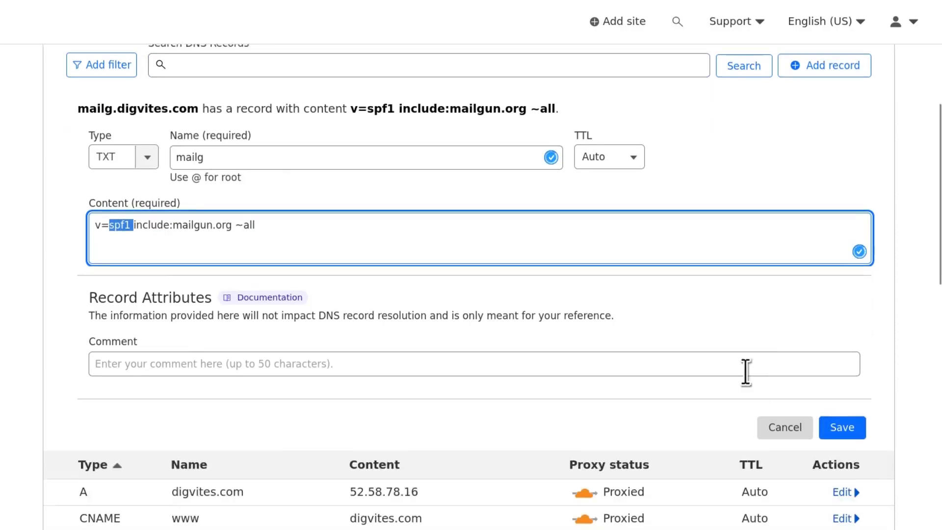
pyautogui.click(851, 426)
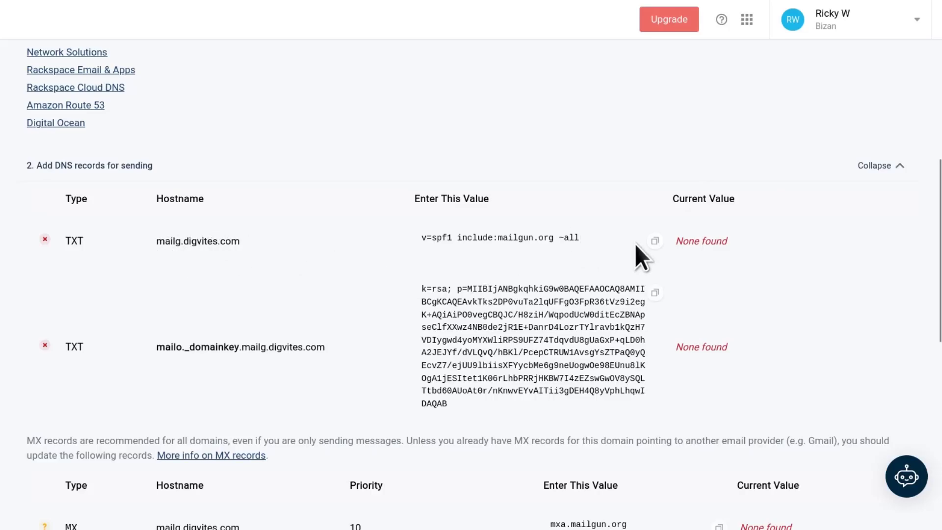
# Step: Copy the DKIM hostname mailo._domainkey.mailg, then Ctrl+Tab back to Cloudflare's DNS list
pyautogui.scroll(-2, 269, 348)
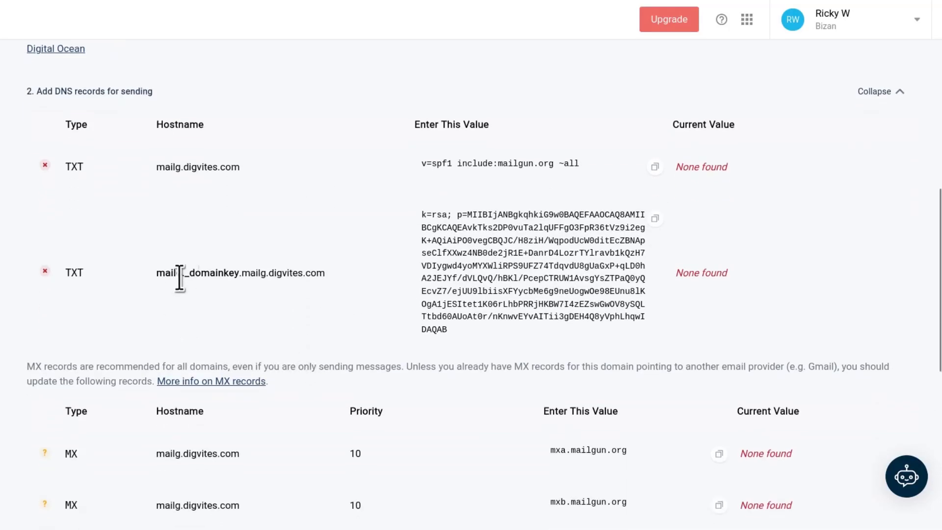
pyautogui.moveTo(164, 275); pyautogui.dragTo(267, 276)
pyautogui.rightClick(225, 273)
pyautogui.click(281, 18)
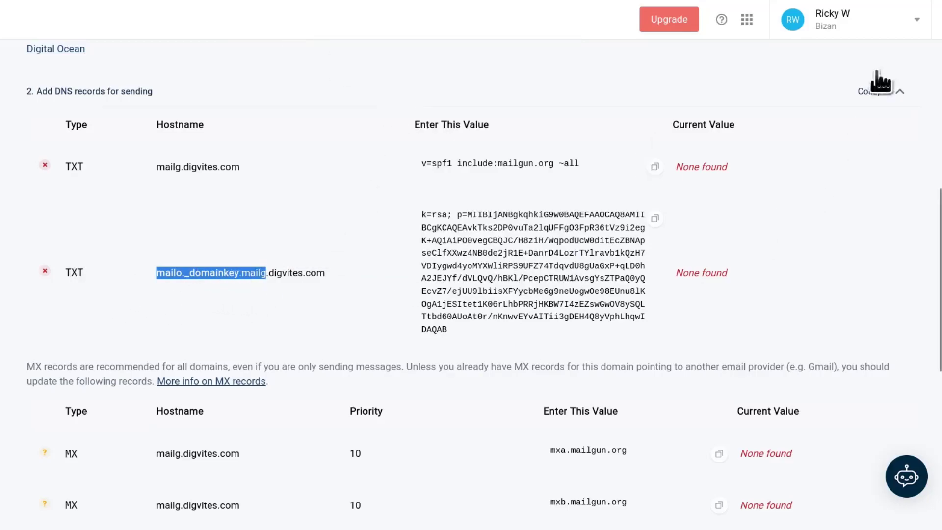
pyautogui.hotkey('ctrl', 'Tab')
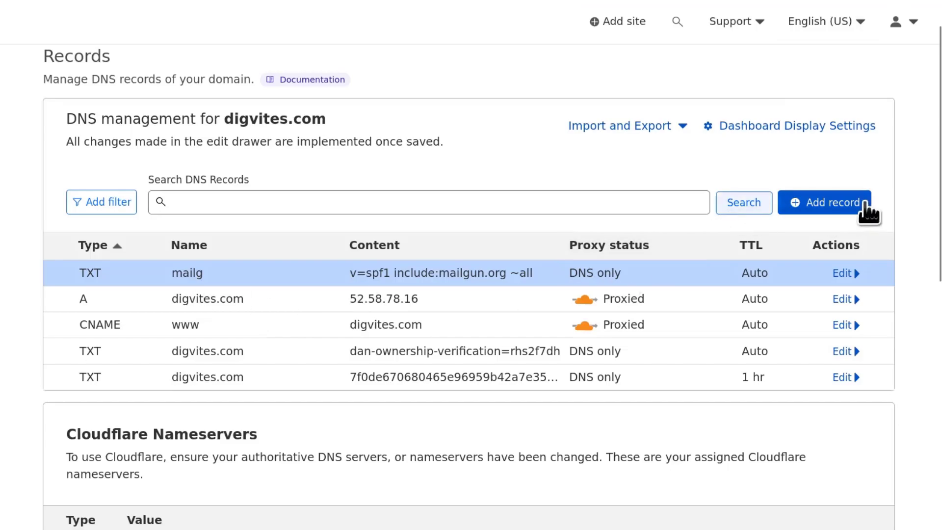
# Step: Start a new TXT record in Cloudflare and paste the DKIM hostname as its name
pyautogui.click(846, 212)
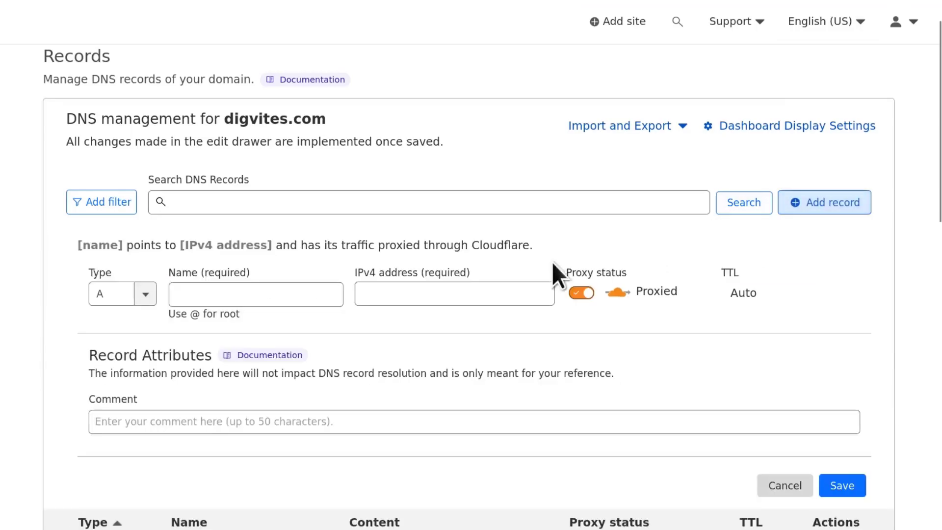
pyautogui.click(147, 297)
pyautogui.scroll(-5, 124, 354)
pyautogui.scroll(-3, 140, 442)
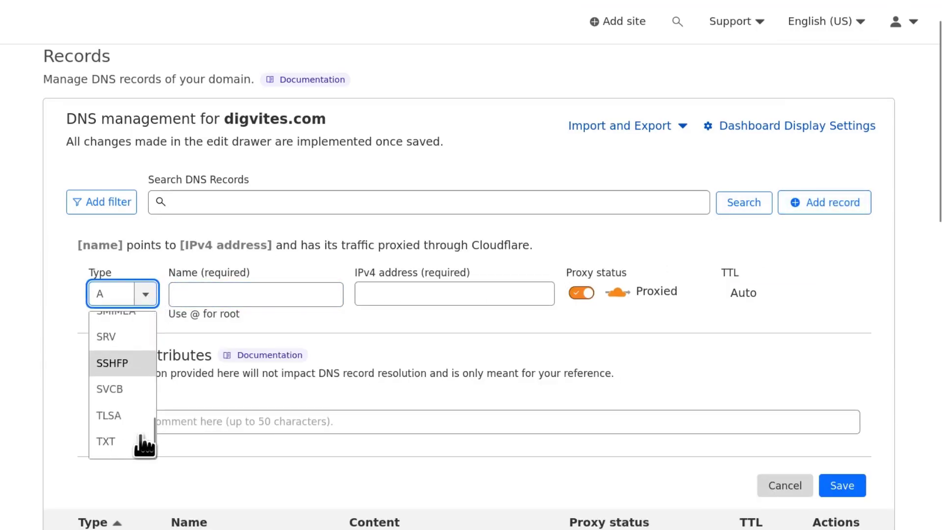
pyautogui.click(131, 444)
pyautogui.click(241, 295)
pyautogui.rightClick(215, 295)
pyautogui.click(282, 127)
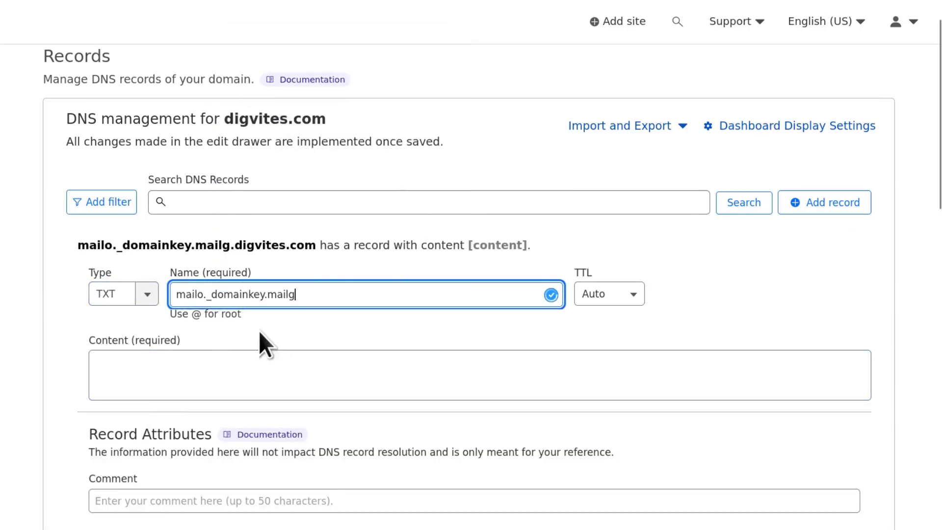
# Step: Replace the record name with the full hostname mailo._domainkey.mailg.digvites.com copied from Mailgun
pyautogui.hotkey('alt', 'Tab')
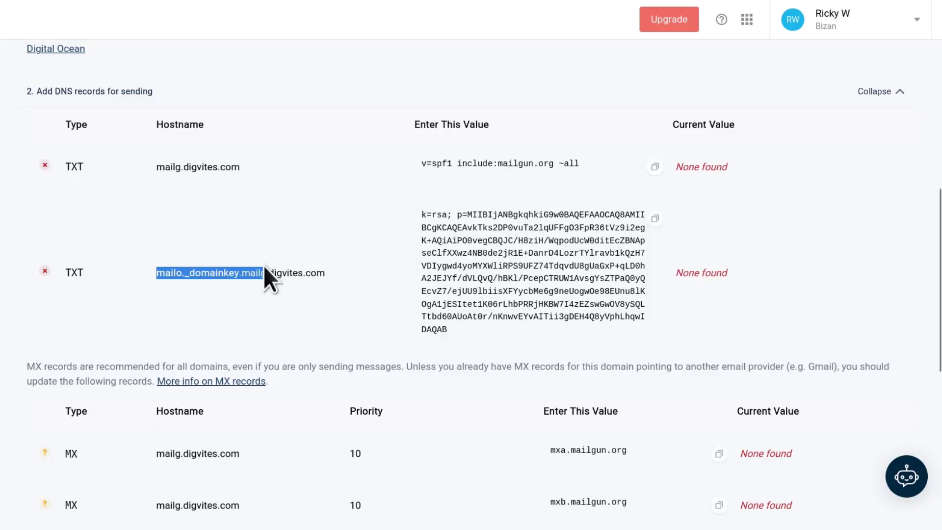
pyautogui.doubleClick(189, 270)
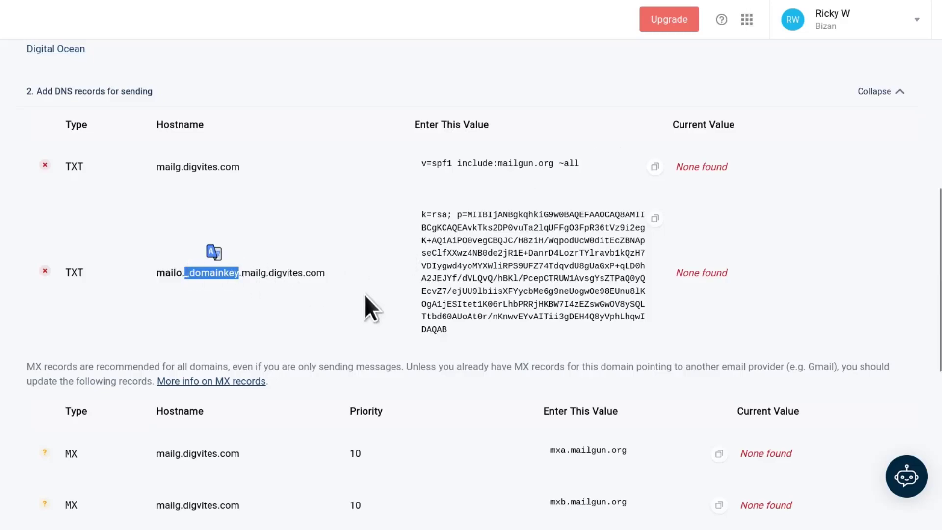
pyautogui.click(324, 275)
pyautogui.tripleClick(155, 273)
pyautogui.rightClick(182, 275)
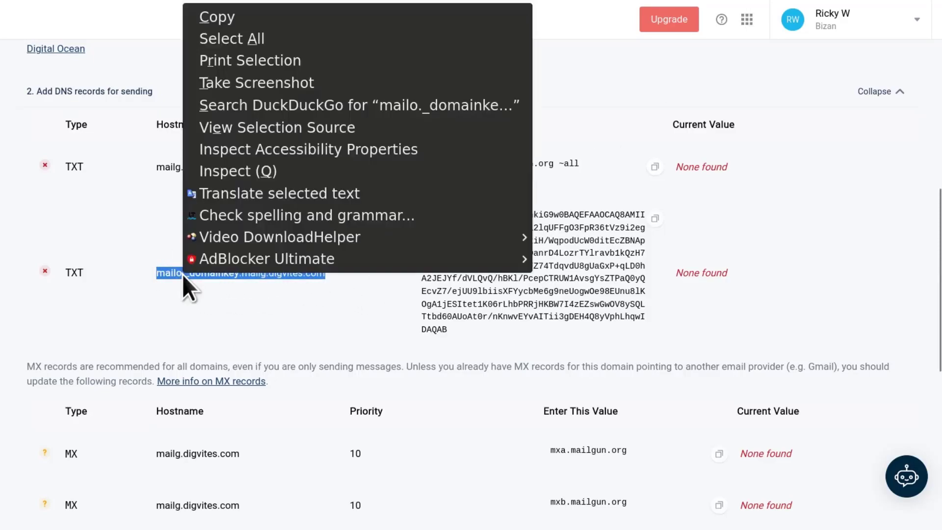
pyautogui.click(227, 22)
pyautogui.hotkey('alt', 'Tab')
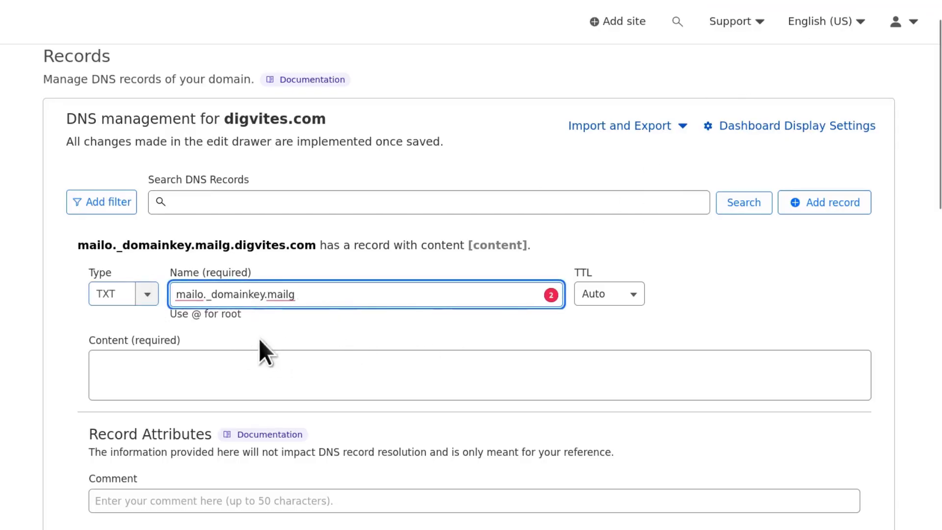
pyautogui.write('g')
pyautogui.moveTo(304, 295); pyautogui.dragTo(147, 296)
pyautogui.rightClick(225, 292)
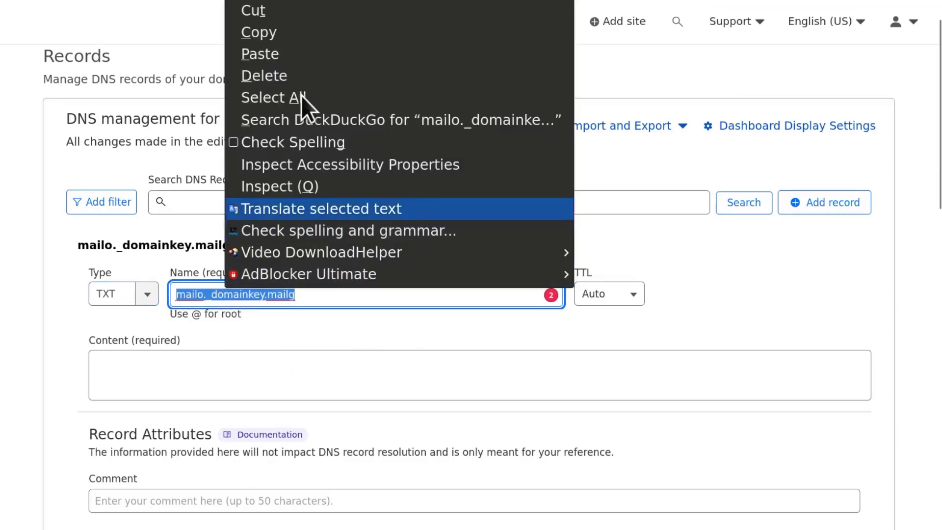
pyautogui.click(292, 54)
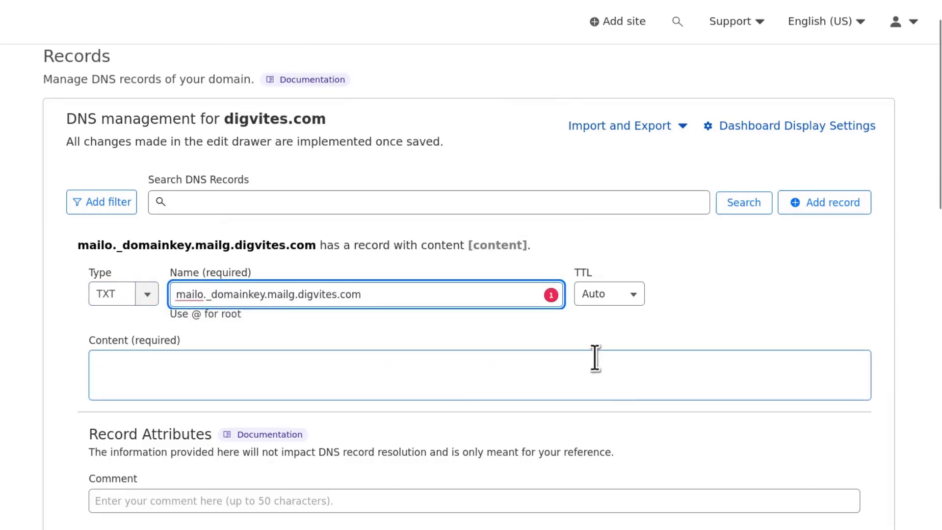
# Step: Paste Mailgun's k=rsa DKIM key as the record content and save the TXT record
pyautogui.click(766, 1)
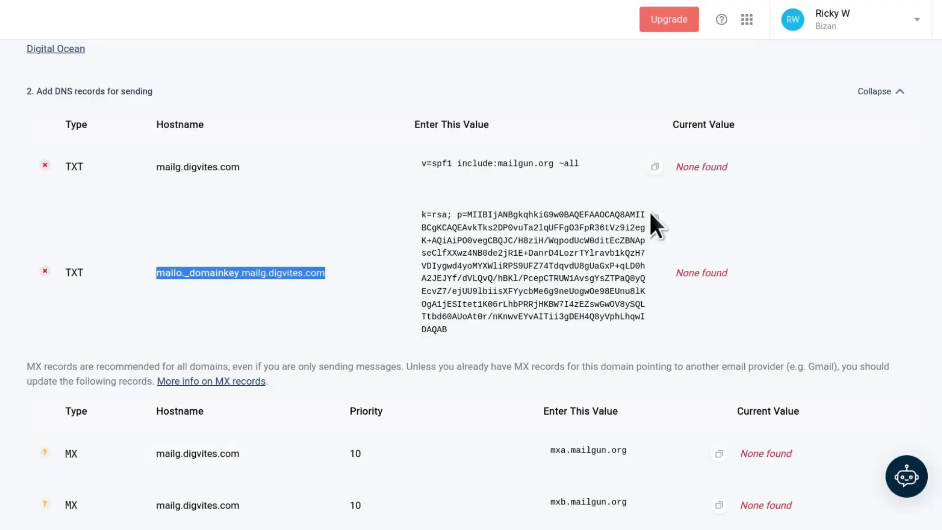
pyautogui.tripleClick(460, 231)
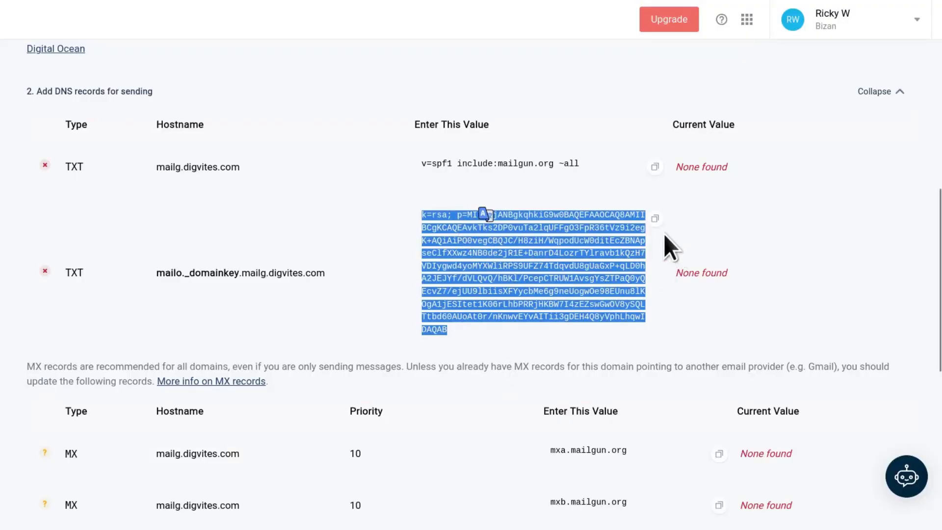
pyautogui.click(655, 219)
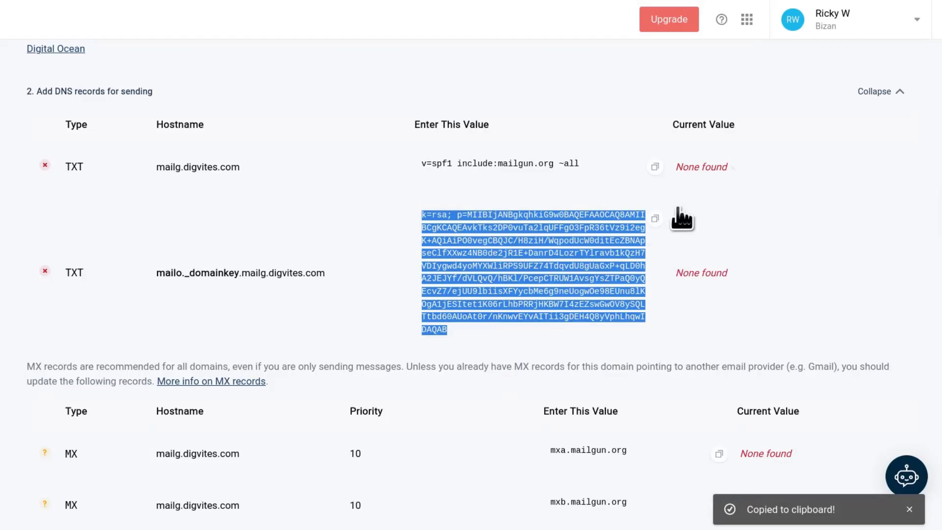
pyautogui.click(857, 2)
pyautogui.click(126, 358)
pyautogui.rightClick(125, 357)
pyautogui.click(184, 190)
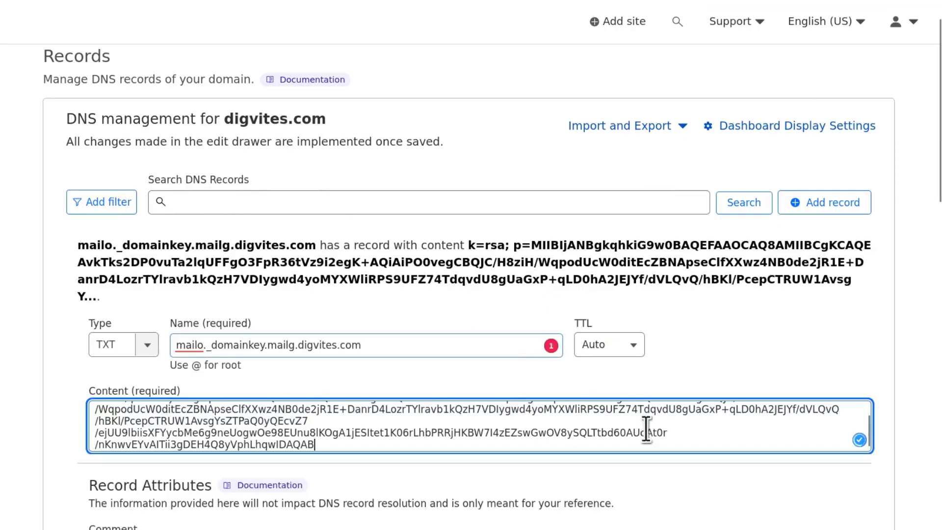
pyautogui.scroll(-4, 741, 331)
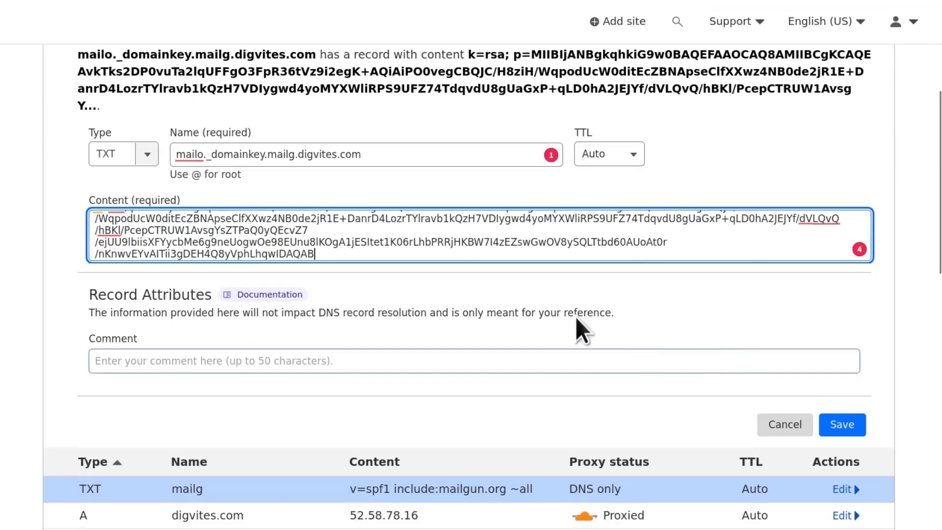
pyautogui.click(844, 429)
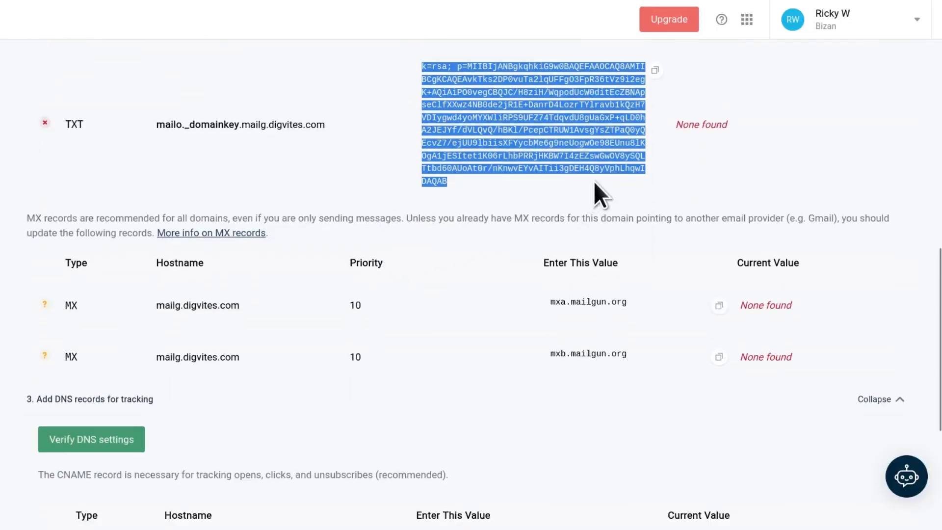
# Step: Copy Mailgun's first MX value, mxa.mailgun.org, and go back to Cloudflare's DNS list
pyautogui.scroll(5, 553, 222)
pyautogui.scroll(-3, 249, 288)
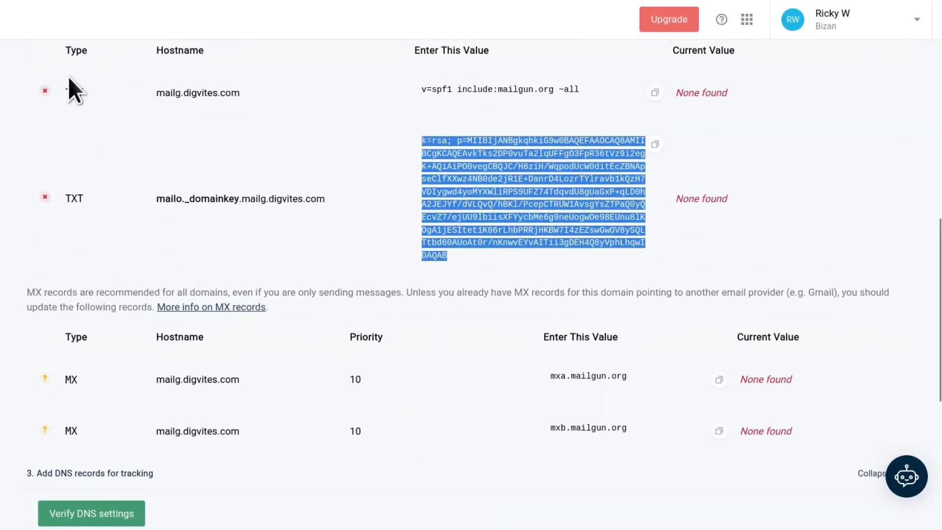
pyautogui.scroll(1, 114, 256)
pyautogui.scroll(7, 113, 256)
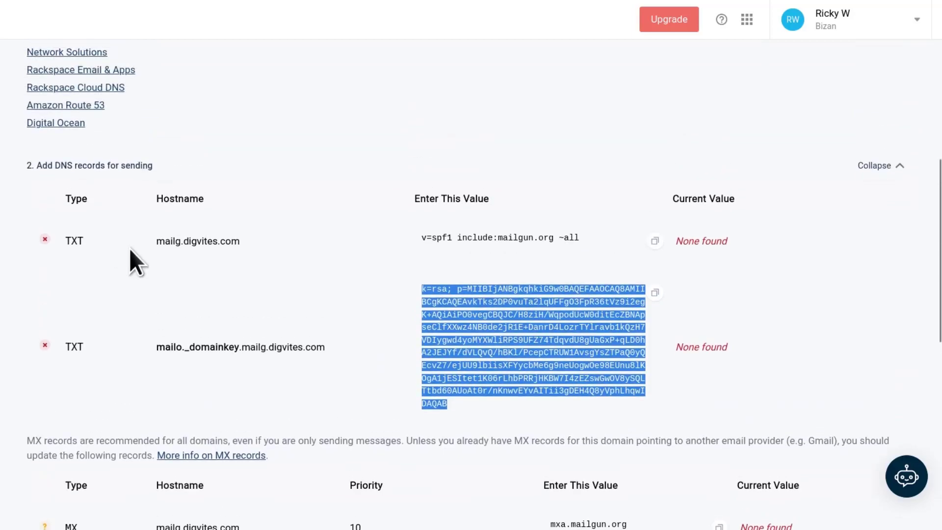
pyautogui.scroll(-11, 179, 285)
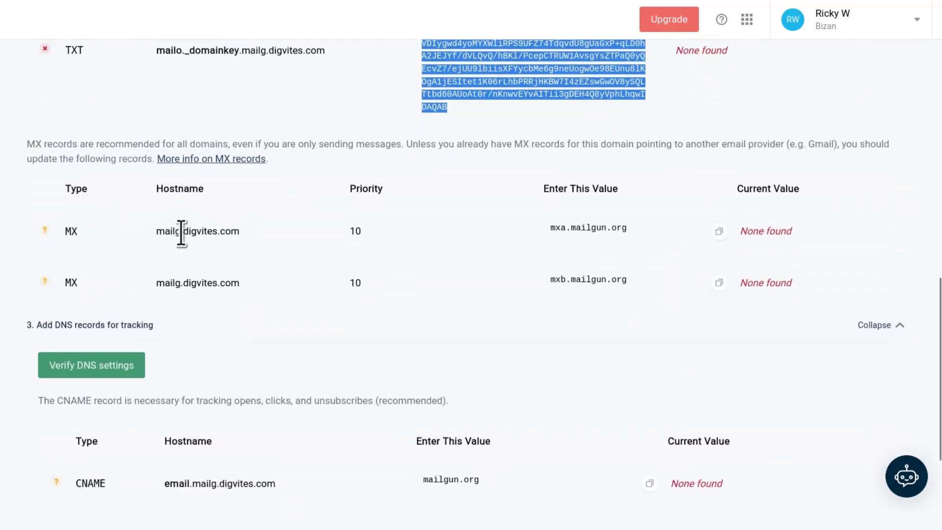
pyautogui.doubleClick(210, 237)
pyautogui.click(212, 237)
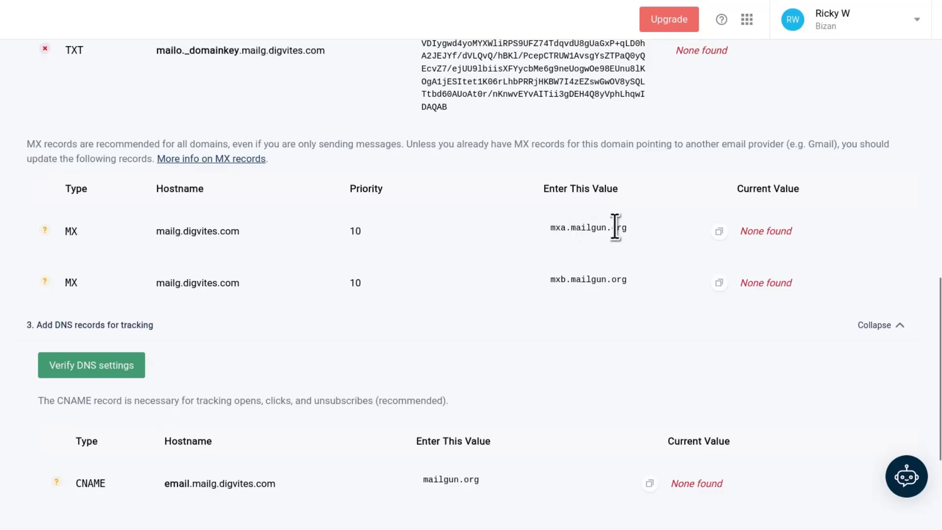
pyautogui.click(721, 232)
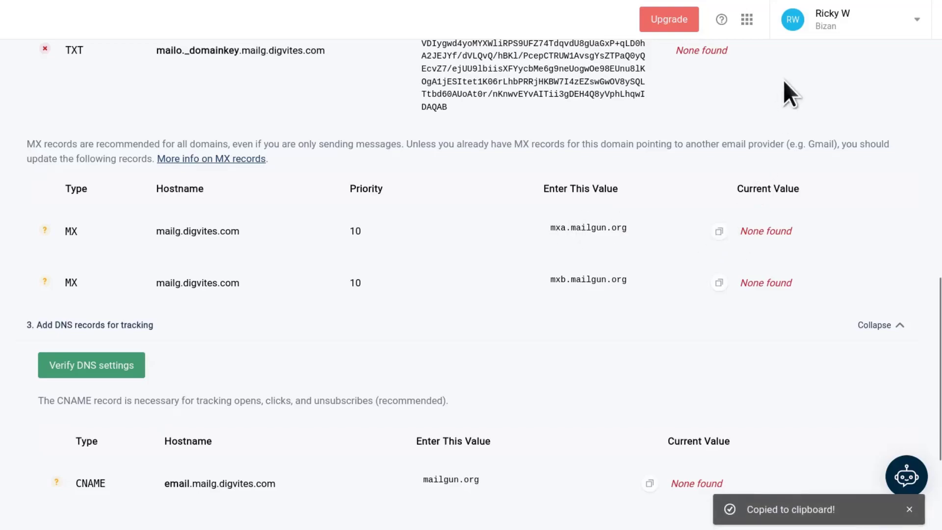
pyautogui.hotkey('alt', 'Tab')
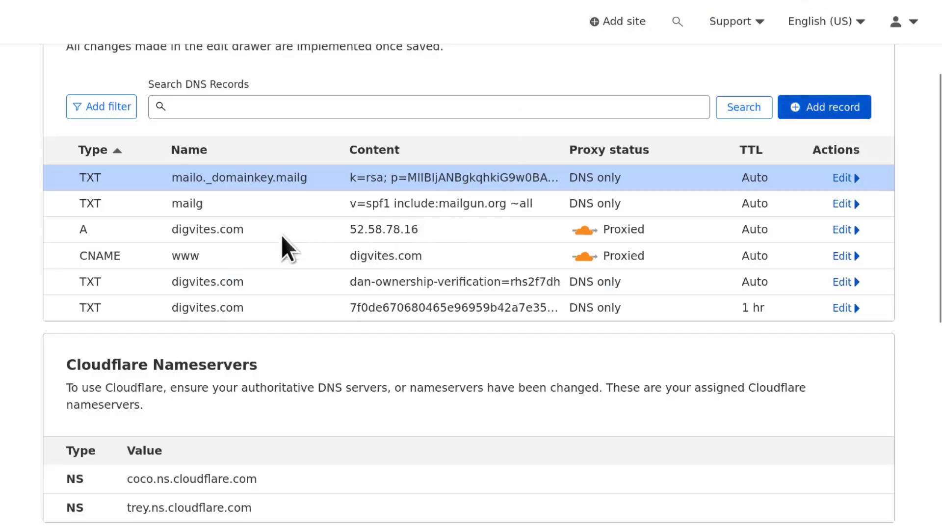
pyautogui.scroll(3, 551, 228)
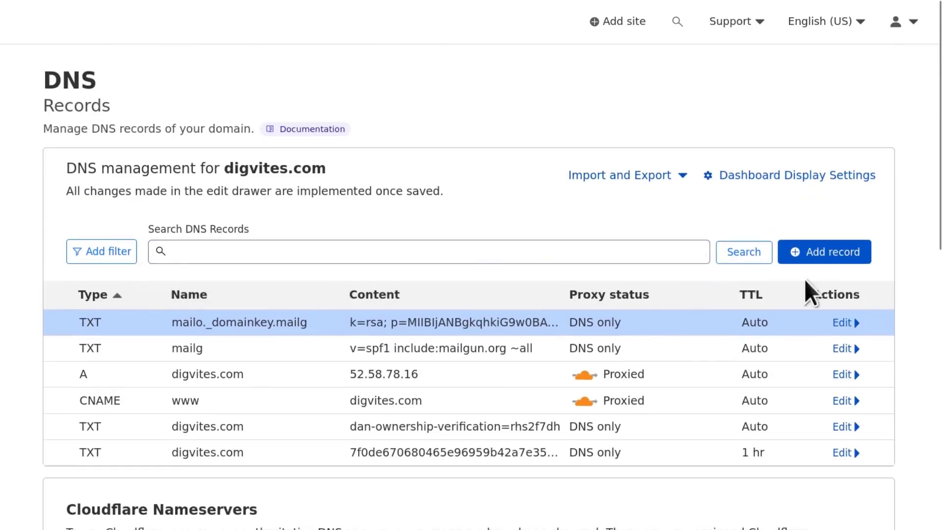
# Step: Start a new MX record in Cloudflare named mailg
pyautogui.click(829, 252)
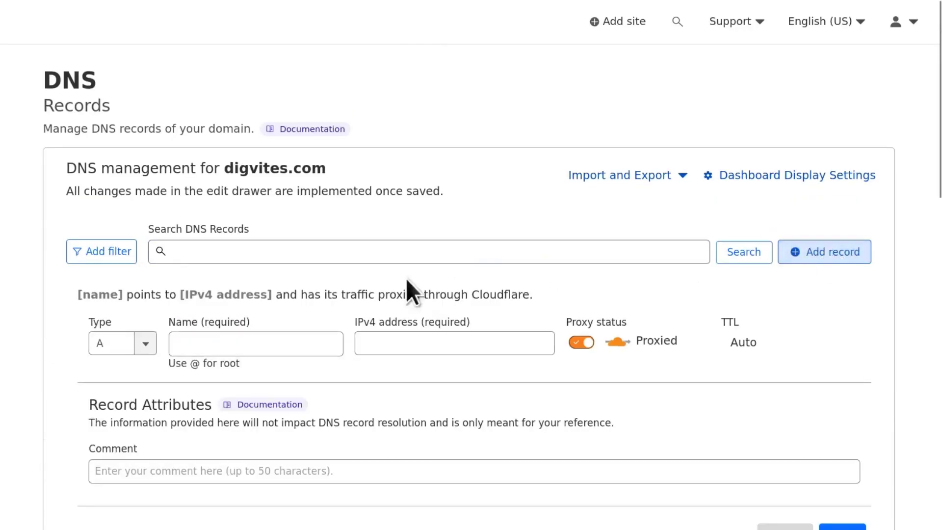
pyautogui.scroll(-4, 109, 314)
pyautogui.click(147, 159)
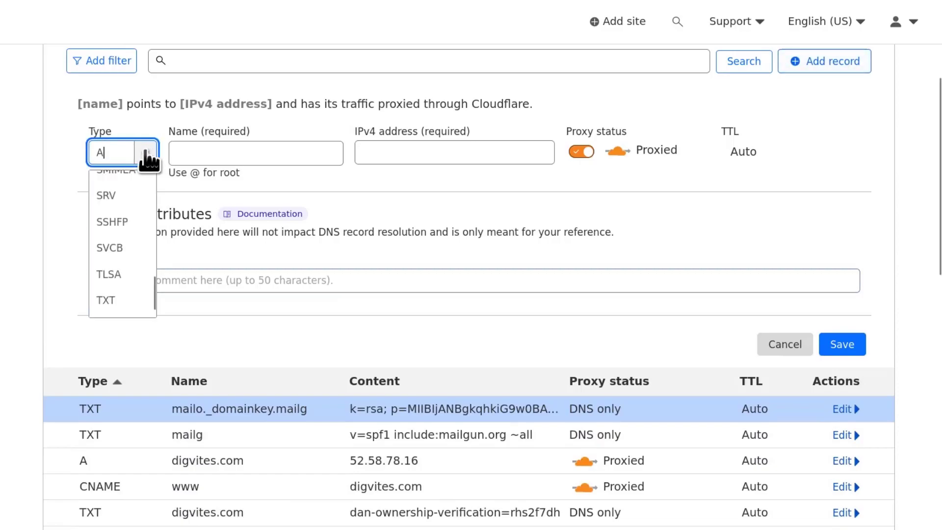
pyautogui.write('md')
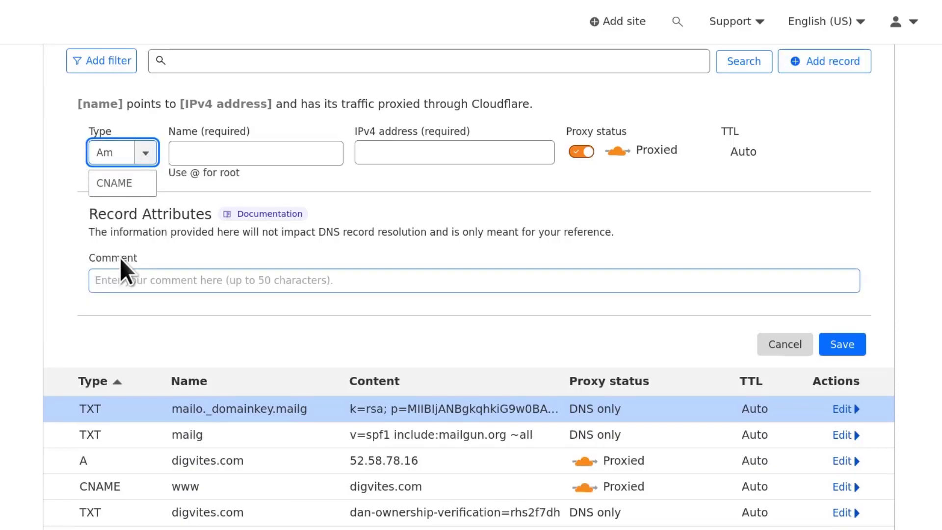
pyautogui.press('BackSpace')
pyautogui.press('BackSpace')
pyautogui.press('BackSpace')
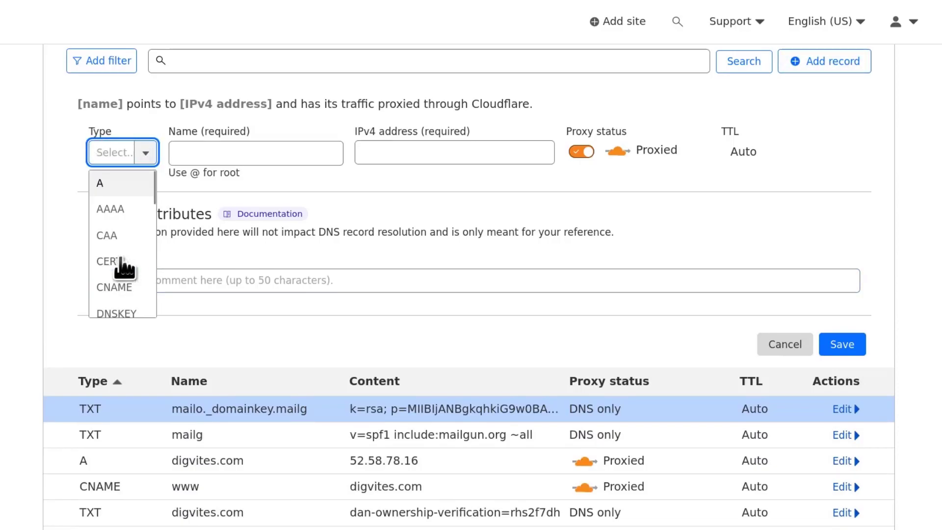
pyautogui.write('mx')
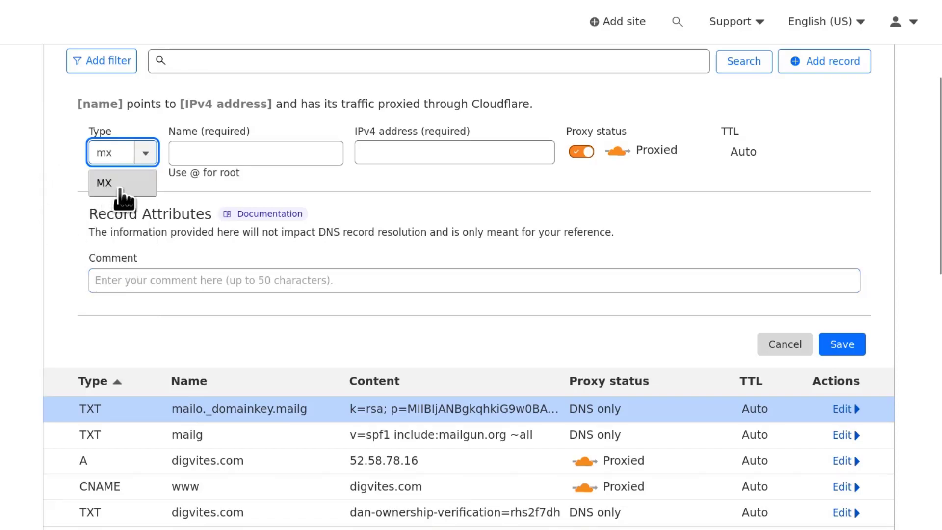
pyautogui.press('Return')
pyautogui.click(232, 153)
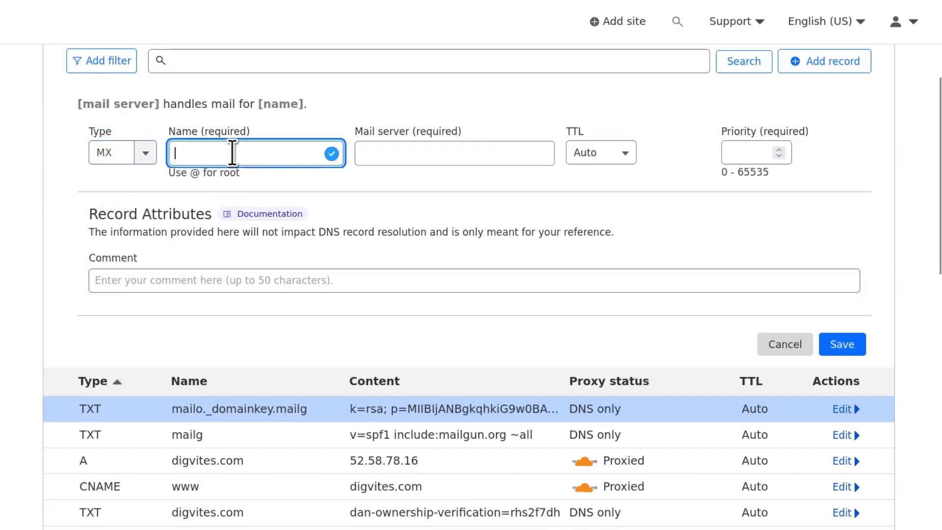
pyautogui.write('mail')
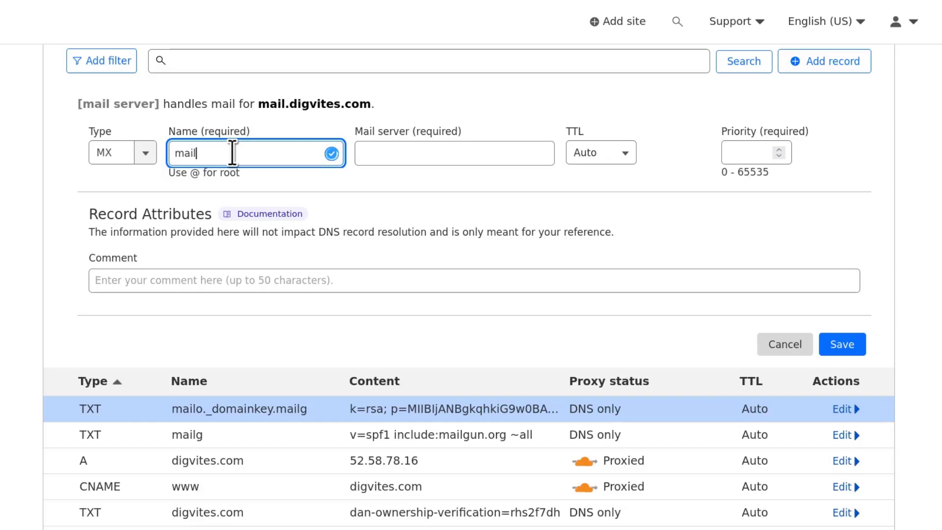
pyautogui.write('g')
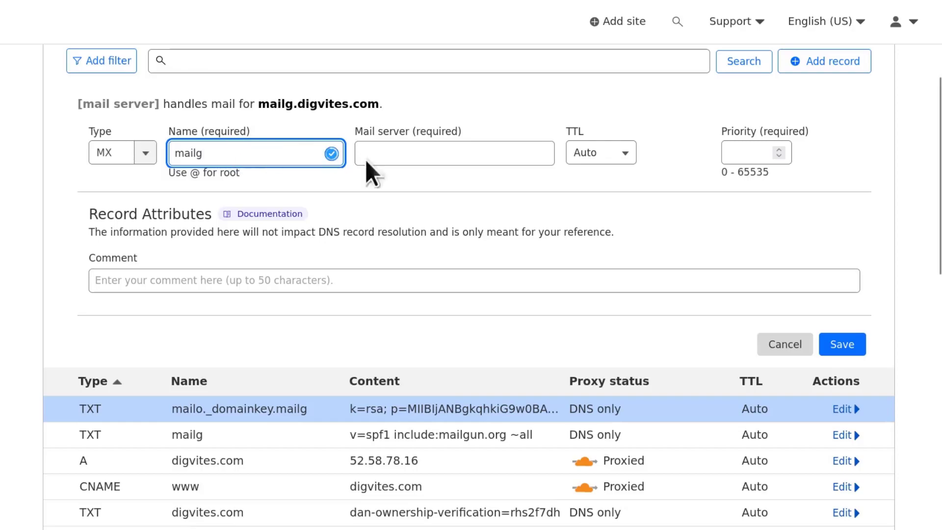
# Step: Point it to mxa.mailgun.org with TTL 1 hr and priority 10, then save
pyautogui.click(406, 153)
pyautogui.rightClick(407, 153)
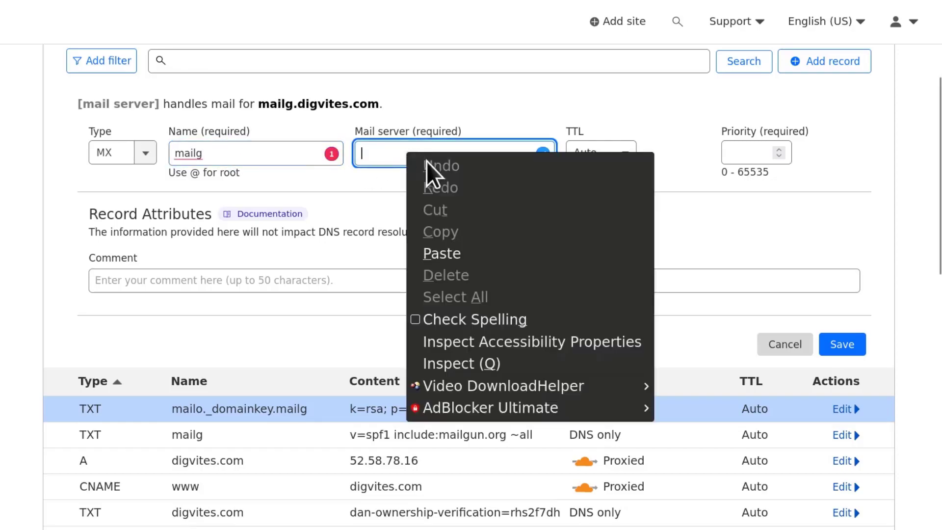
pyautogui.click(452, 252)
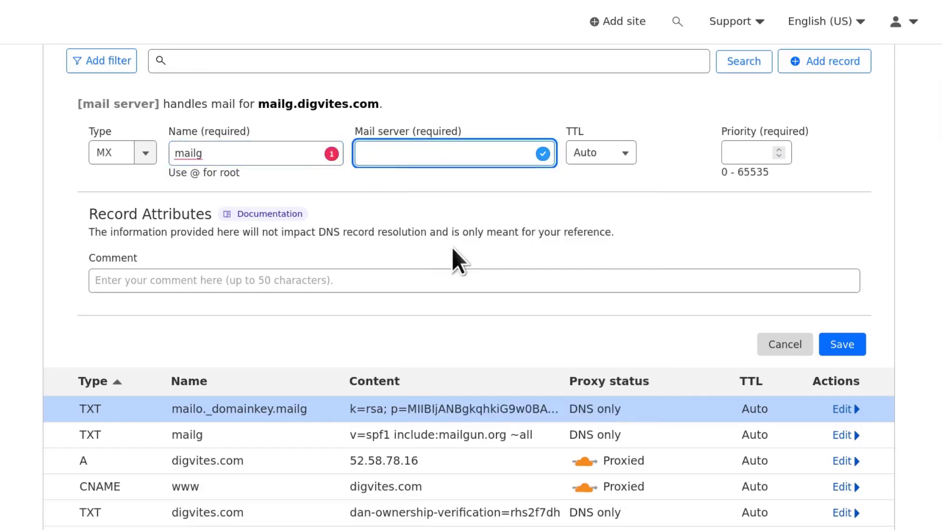
pyautogui.click(440, 153)
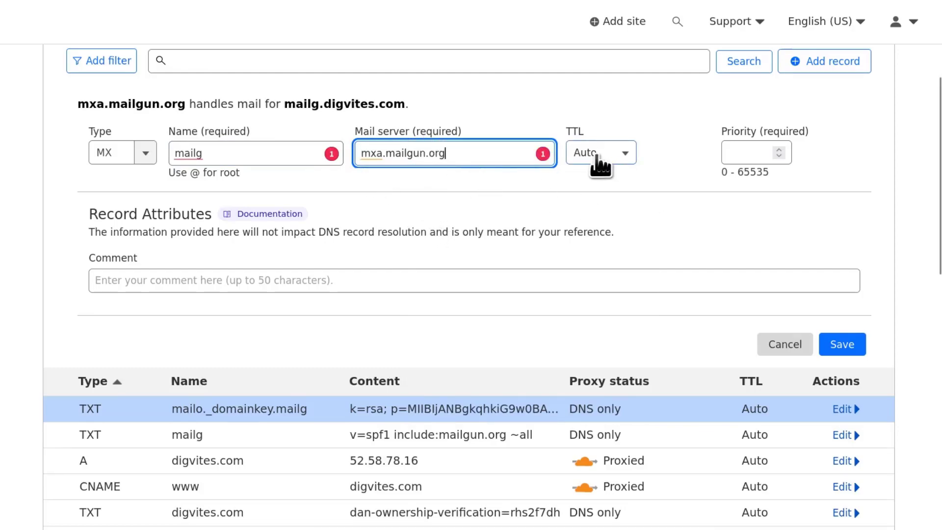
pyautogui.click(623, 158)
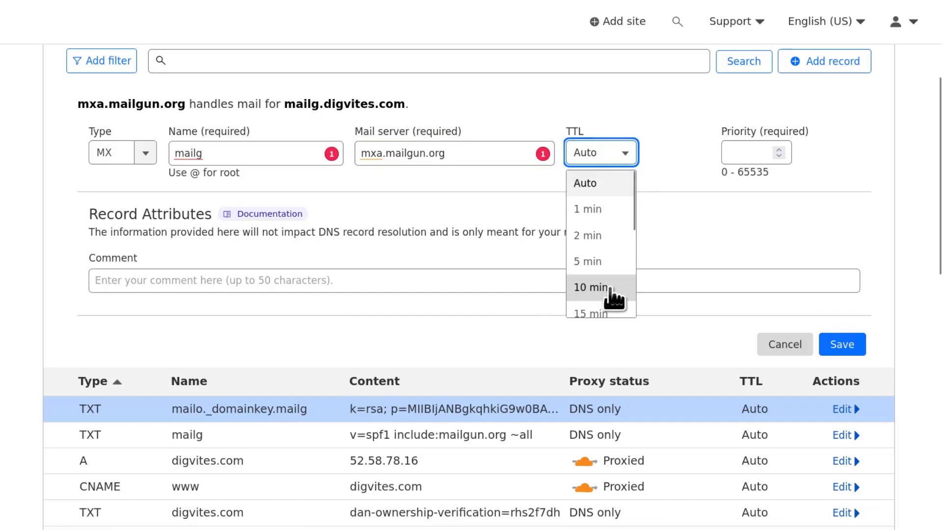
pyautogui.scroll(-3, 606, 297)
pyautogui.click(596, 234)
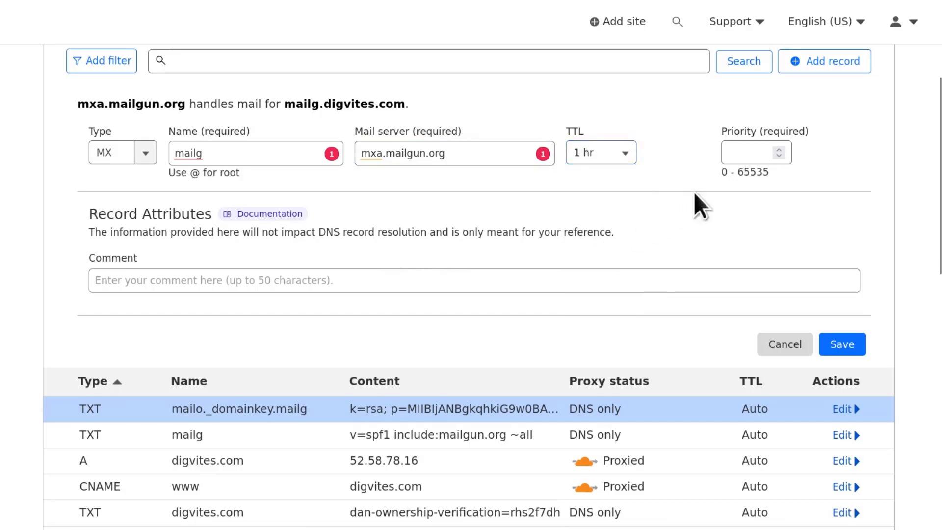
pyautogui.click(752, 150)
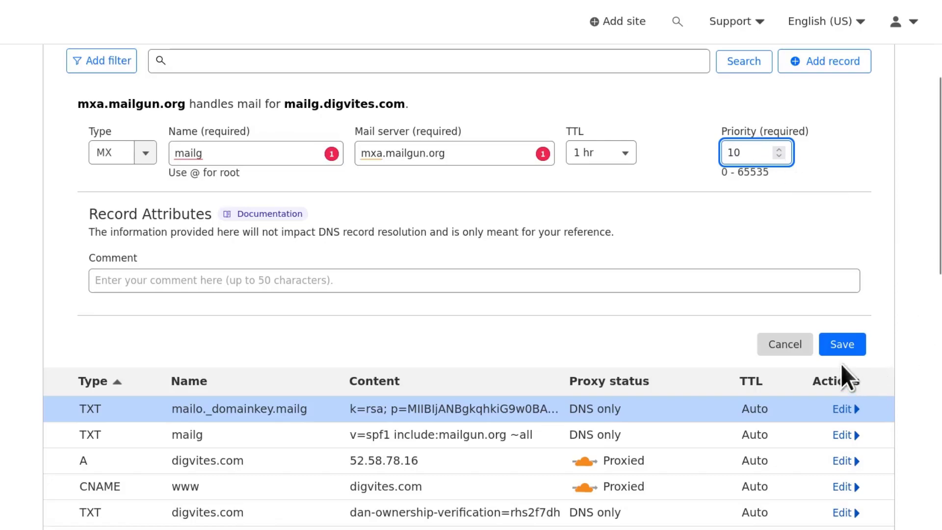
pyautogui.click(848, 348)
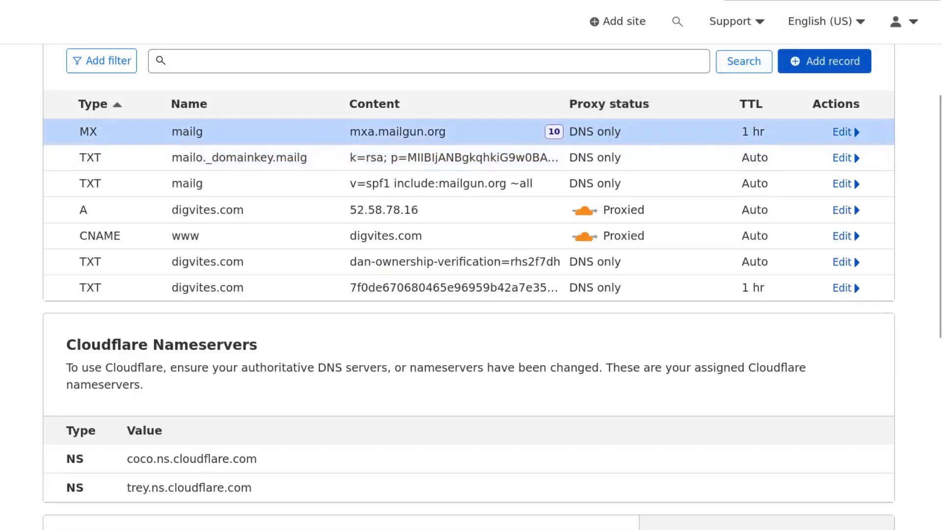
# Step: Copy the second MX value, mxb.mailgun.org, from Mailgun's DNS page
pyautogui.hotkey('alt', 'Tab')
pyautogui.scroll(-3, 439, 284)
pyautogui.scroll(3, 265, 330)
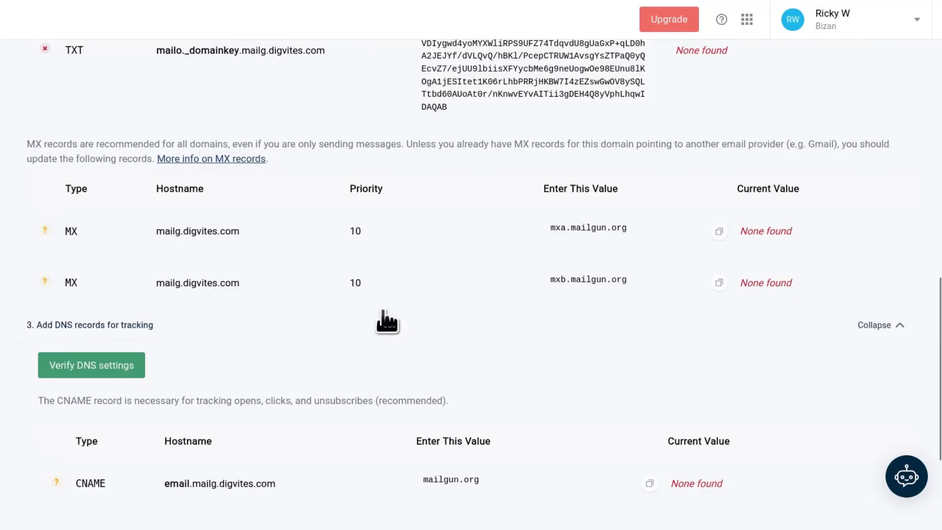
pyautogui.click(719, 283)
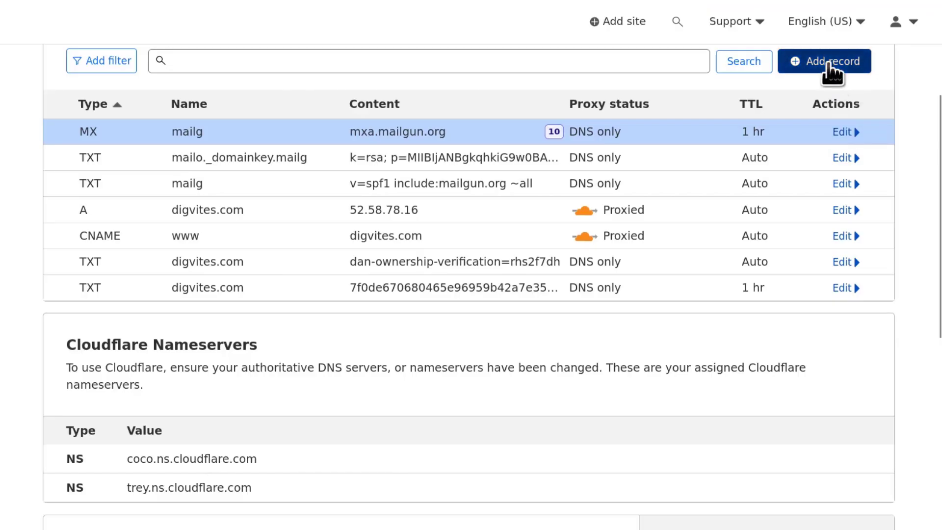
# Step: Start another MX record in Cloudflare named mailg
pyautogui.click(831, 64)
pyautogui.click(144, 156)
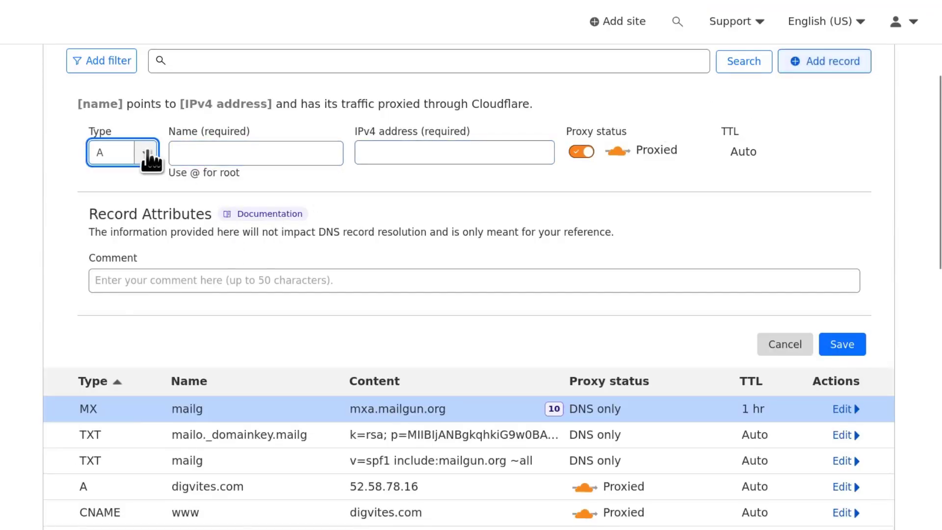
pyautogui.scroll(-5, 144, 244)
pyautogui.scroll(-2, 145, 252)
pyautogui.scroll(5, 122, 255)
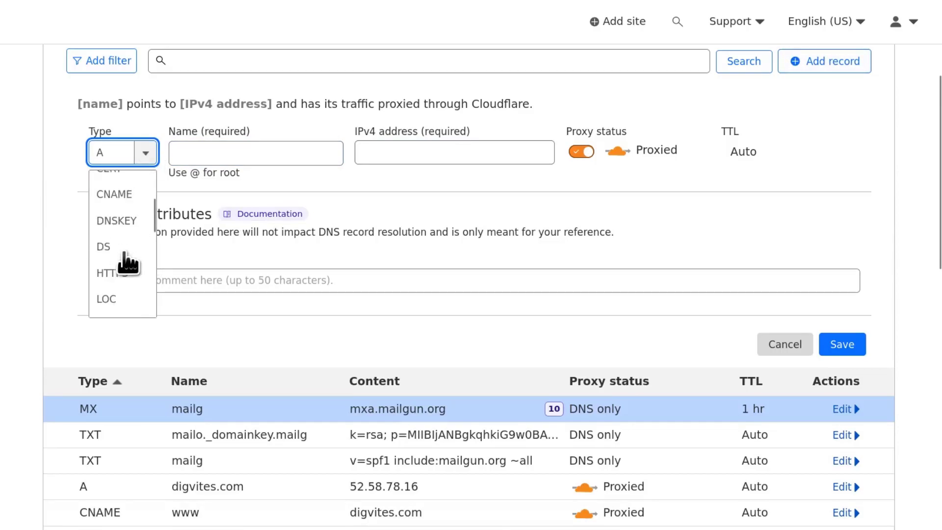
pyautogui.moveTo(105, 153); pyautogui.dragTo(82, 159)
pyautogui.write('mx')
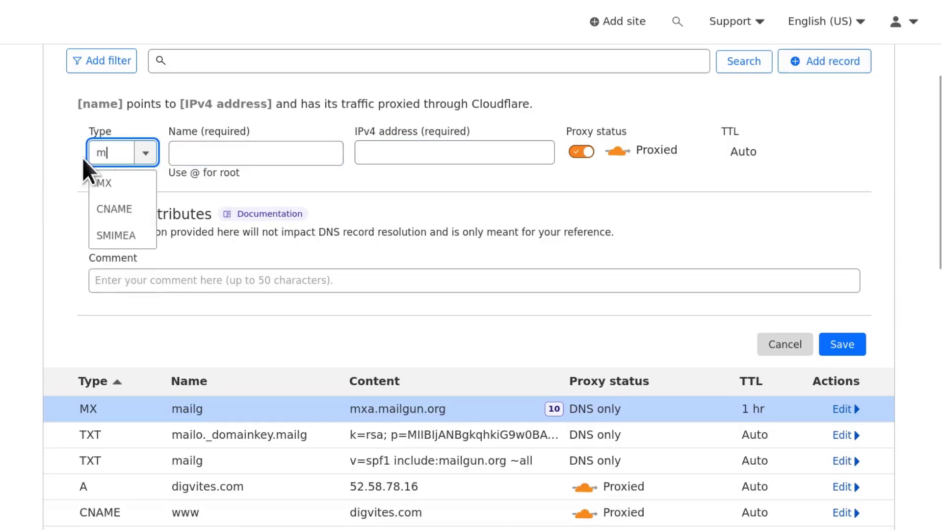
pyautogui.click(109, 183)
pyautogui.click(207, 148)
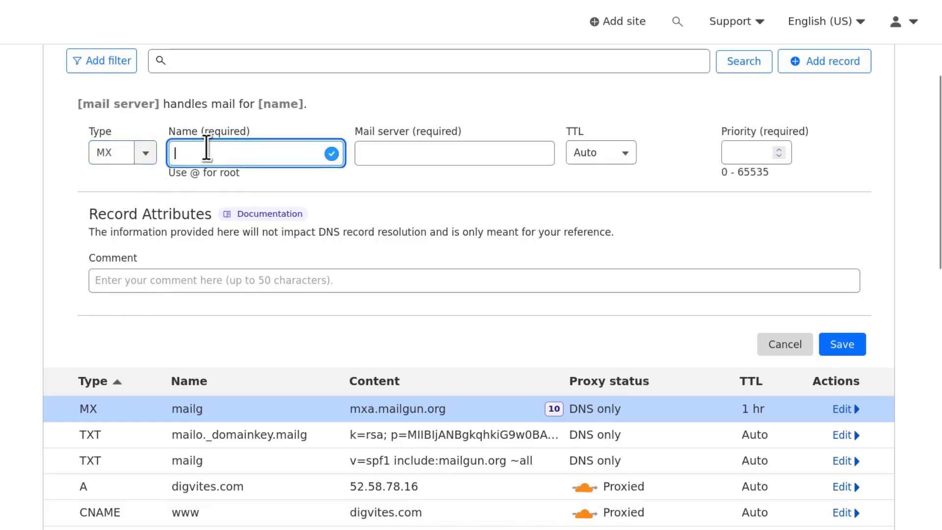
pyautogui.write('mailg')
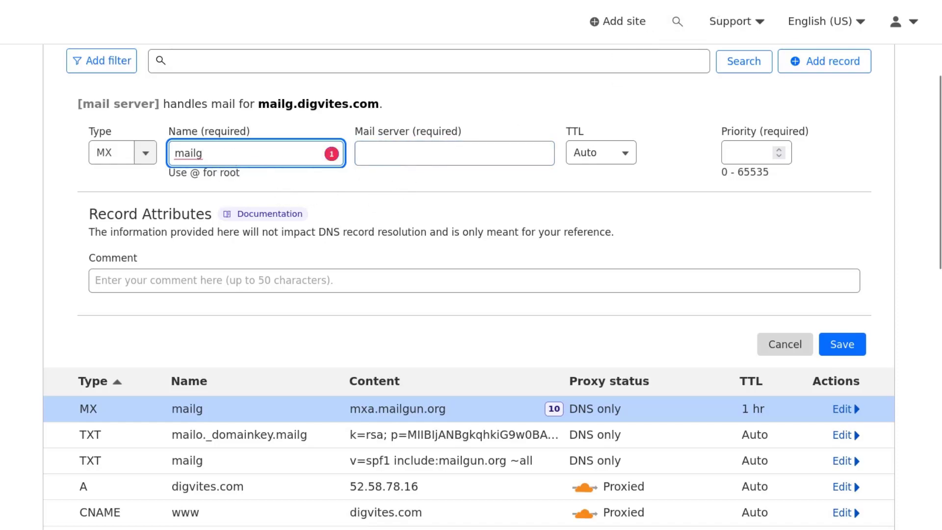
# Step: Set mail server mxb.mailgun.org, TTL 1 hr, priority 10, and save the record
pyautogui.hotkey('ctrl', 'Tab')
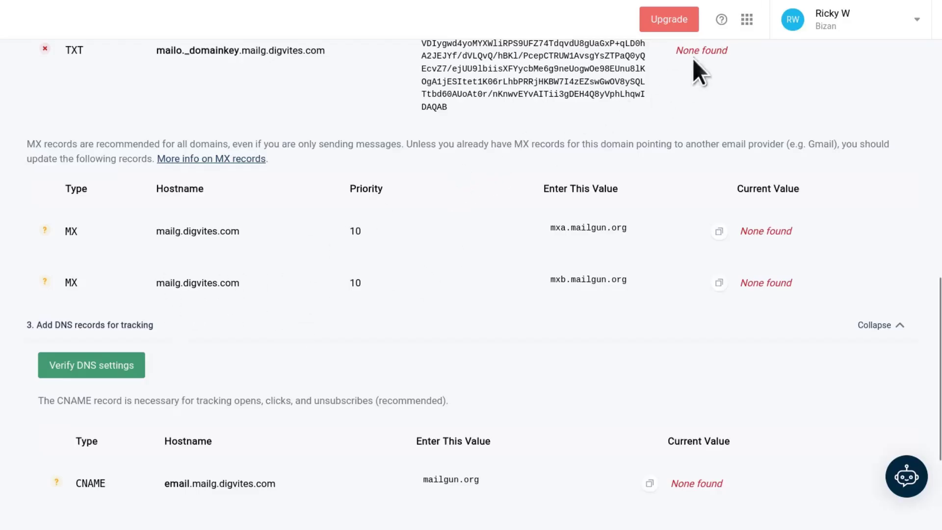
pyautogui.hotkey('ctrl', 'shift', 'Tab')
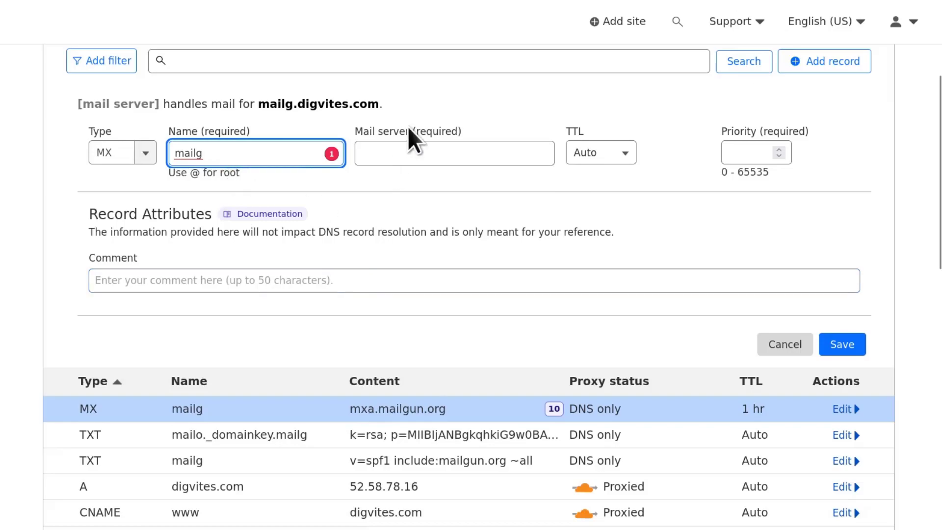
pyautogui.click(390, 154)
pyautogui.rightClick(382, 154)
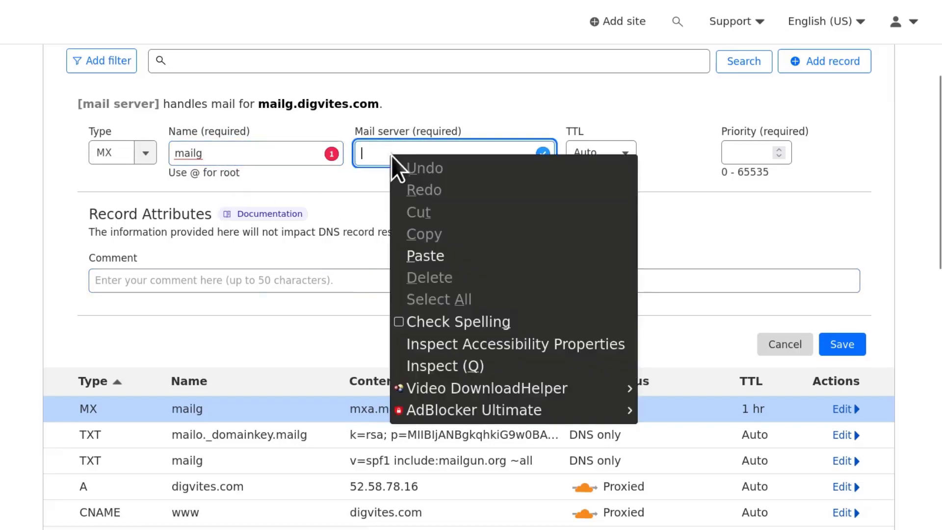
pyautogui.click(456, 257)
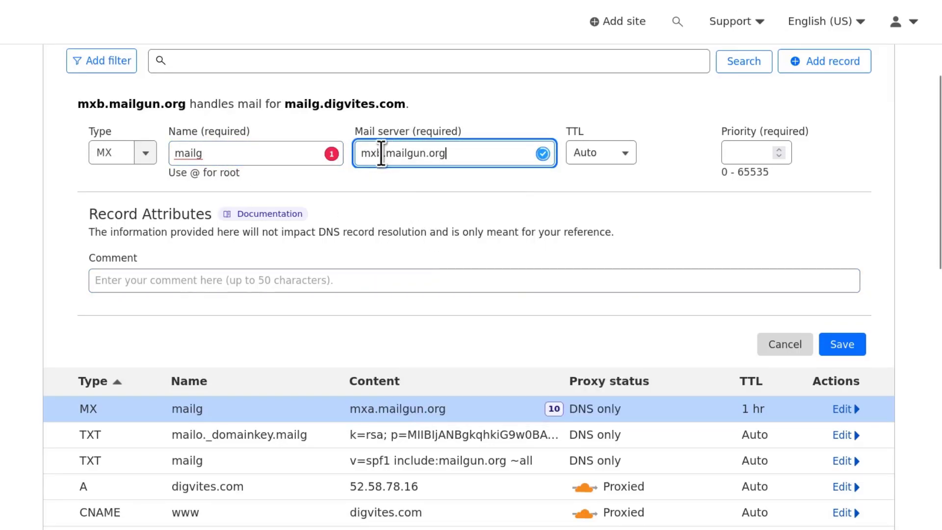
pyautogui.click(610, 157)
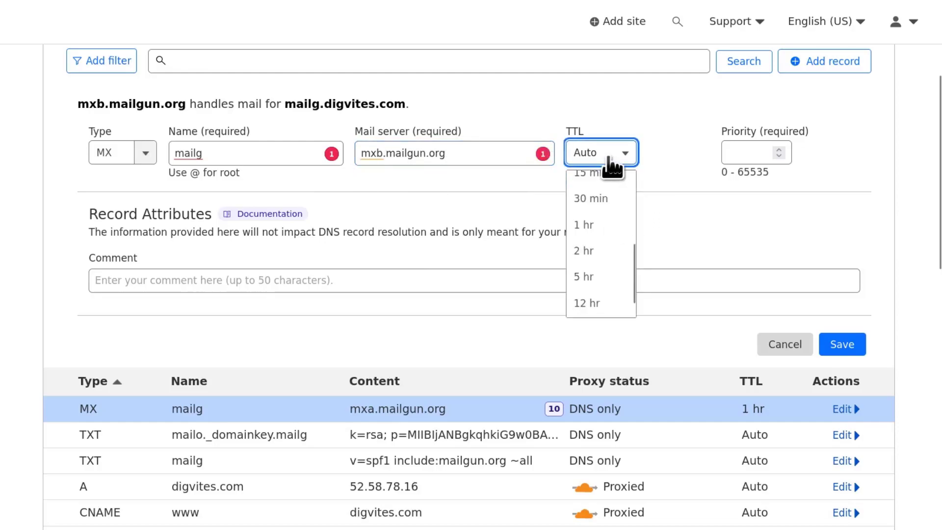
pyautogui.click(611, 226)
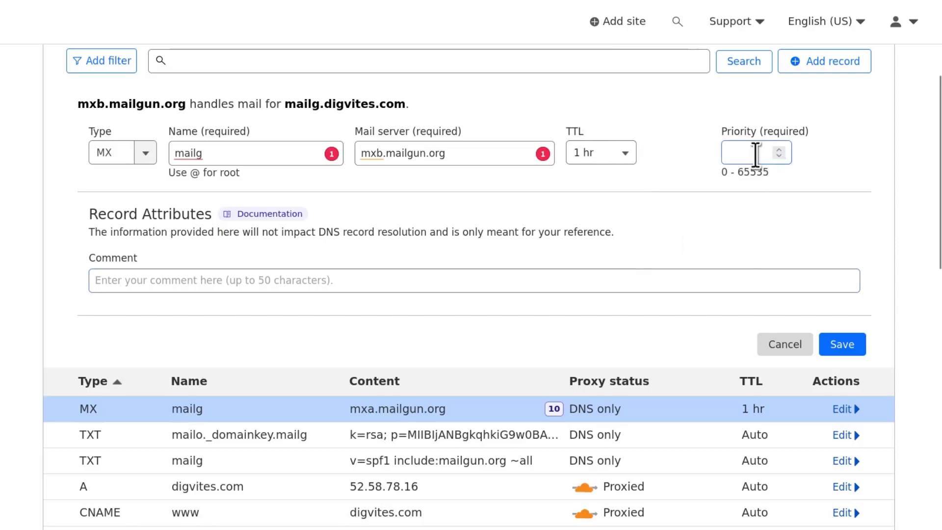
pyautogui.click(750, 153)
pyautogui.write('10')
pyautogui.click(849, 349)
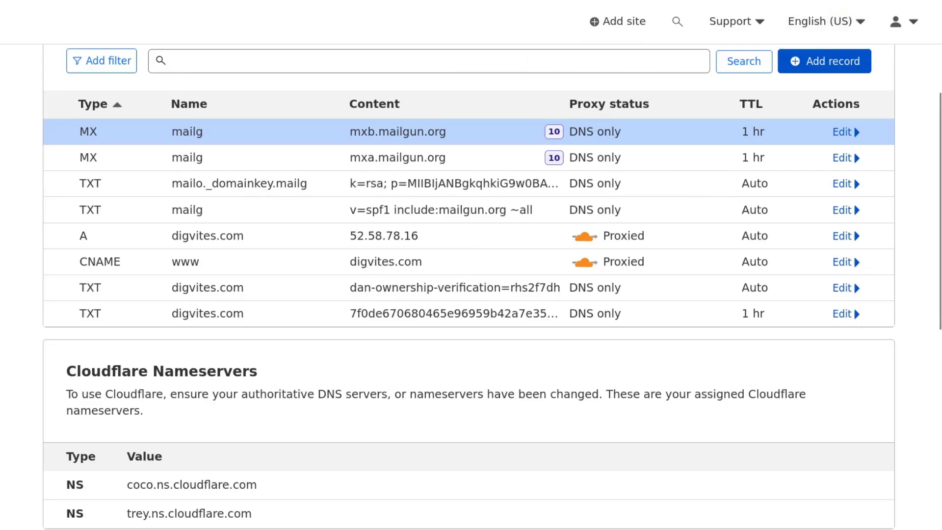
# Step: Copy the tracking CNAME hostname email.mailg.digvites.com from Mailgun and return to Cloudflare
pyautogui.click(789, 1)
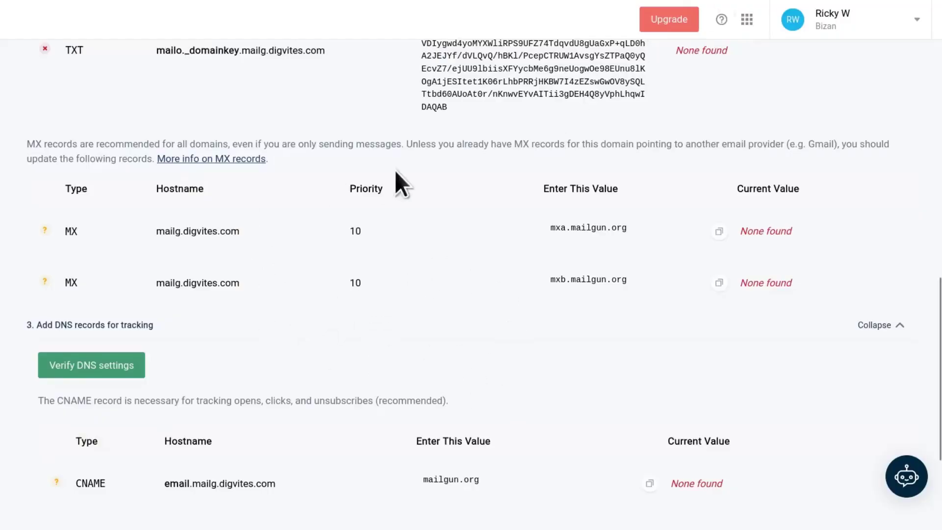
pyautogui.scroll(6, 613, 324)
pyautogui.scroll(-10, 699, 295)
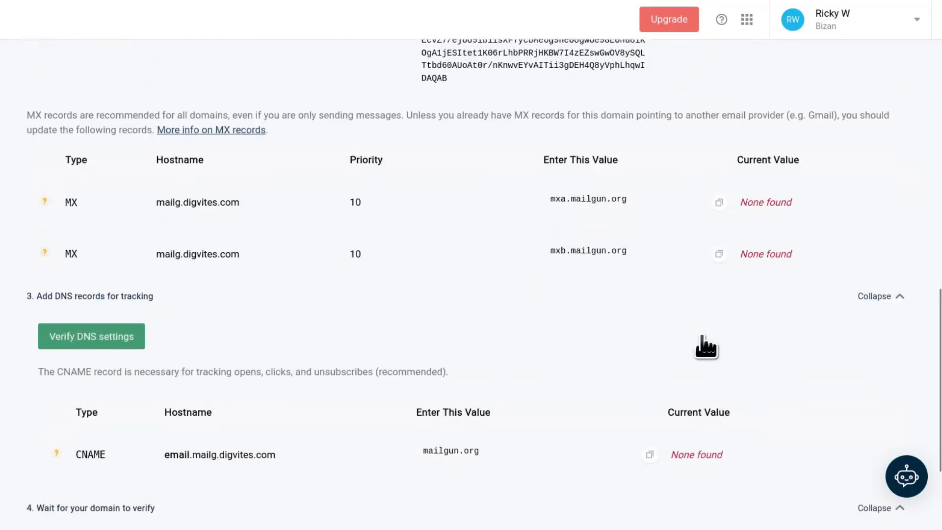
pyautogui.scroll(8, 535, 250)
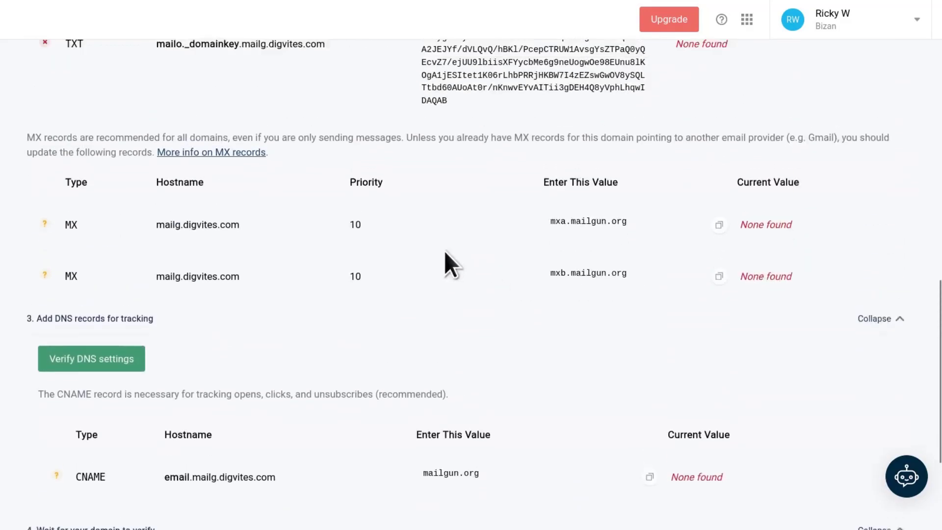
pyautogui.scroll(-3, 343, 265)
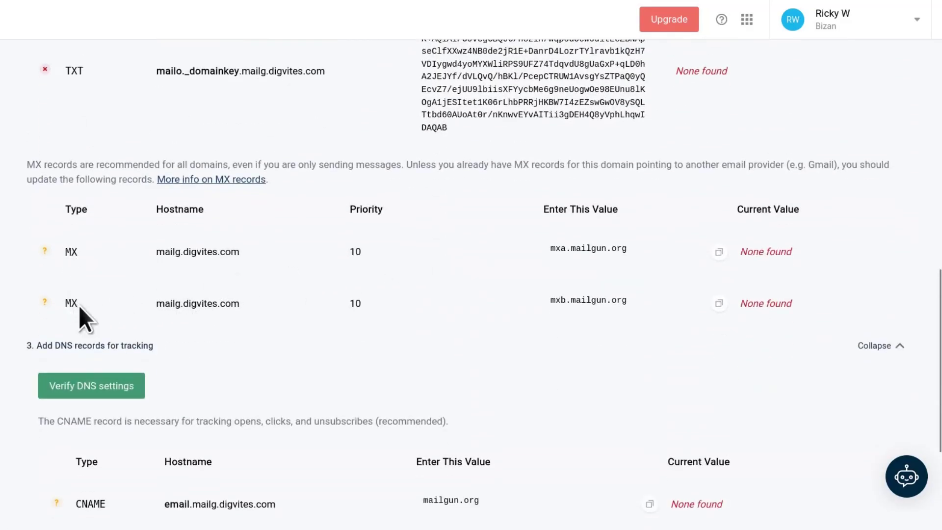
pyautogui.scroll(-3, 83, 301)
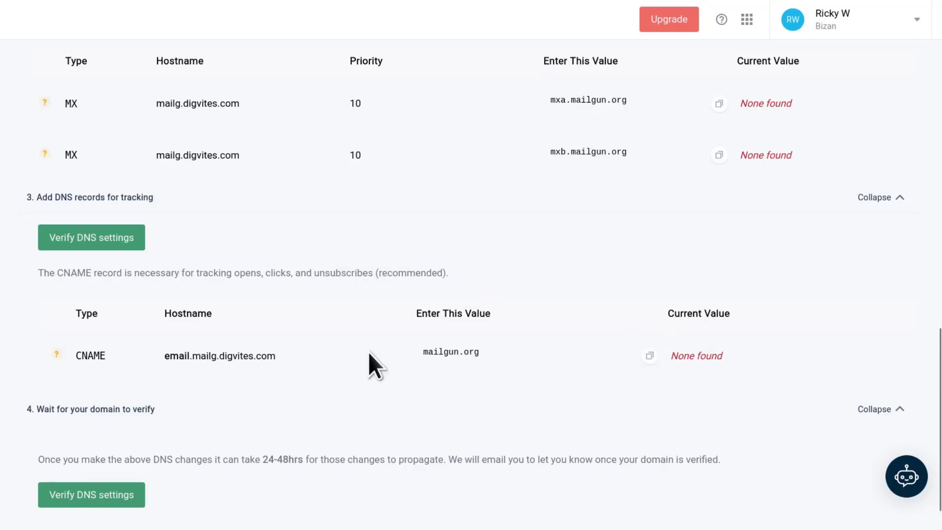
pyautogui.scroll(-2, 369, 353)
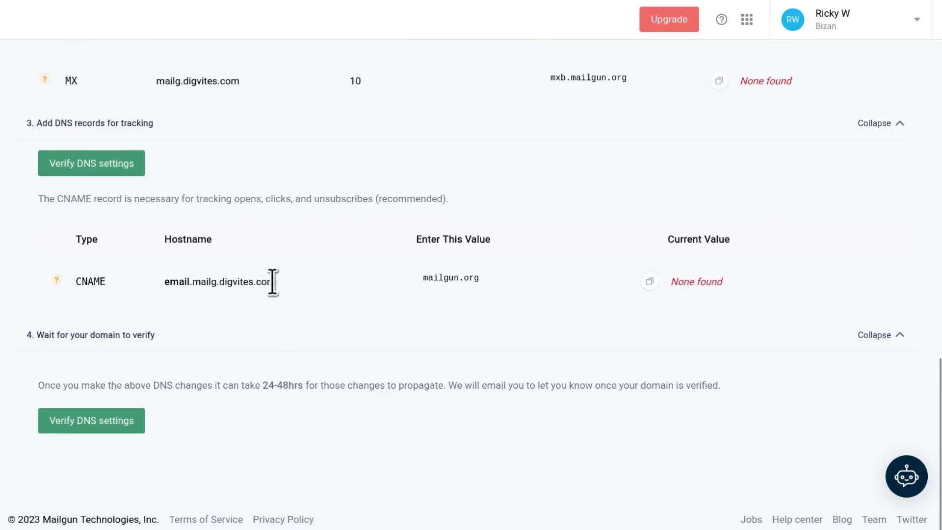
pyautogui.moveTo(274, 281); pyautogui.dragTo(163, 279)
pyautogui.rightClick(186, 278)
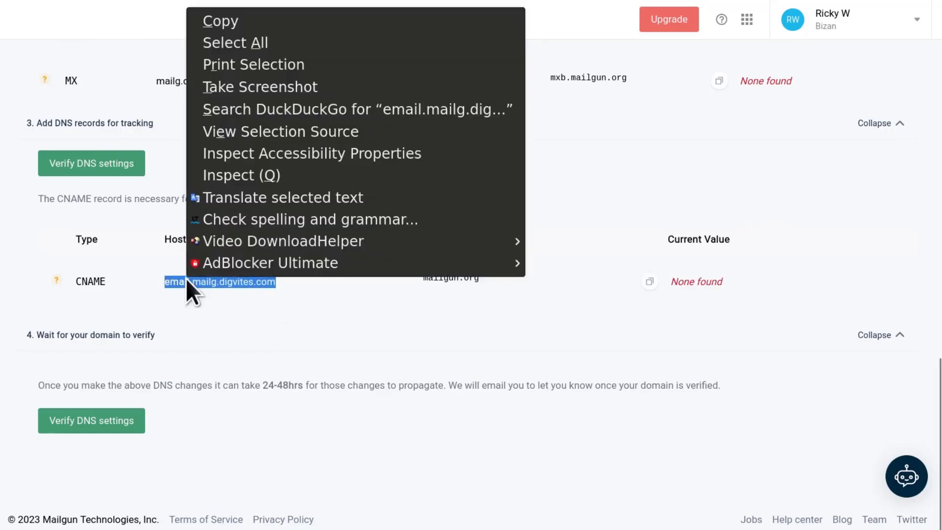
pyautogui.click(233, 30)
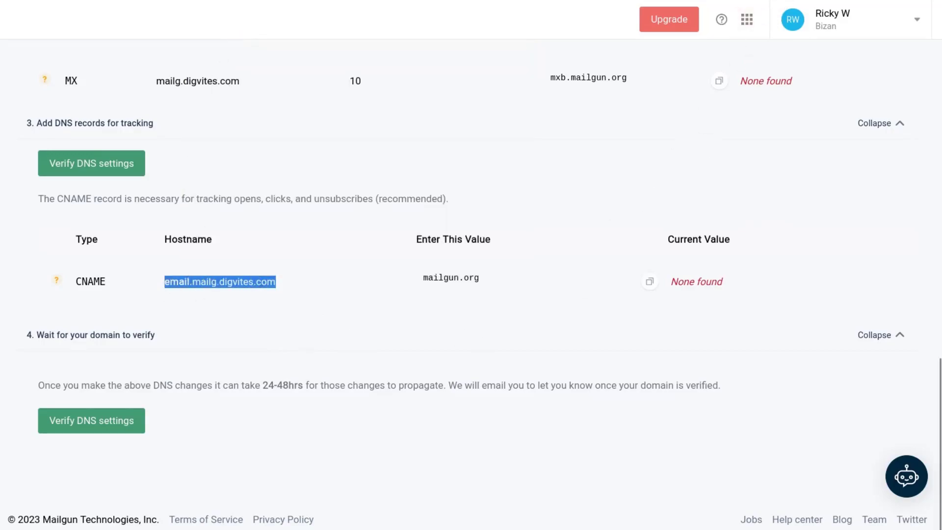
pyautogui.hotkey('alt', 'Tab')
# Step: Start a new CNAME record named with the pasted email.mailg.digvites.com hostname
pyautogui.scroll(4, 139, 105)
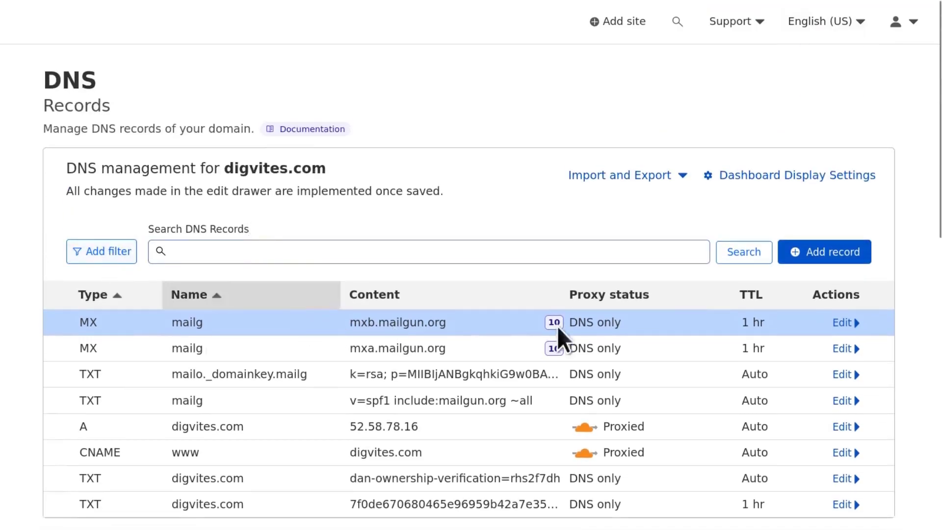
pyautogui.click(834, 260)
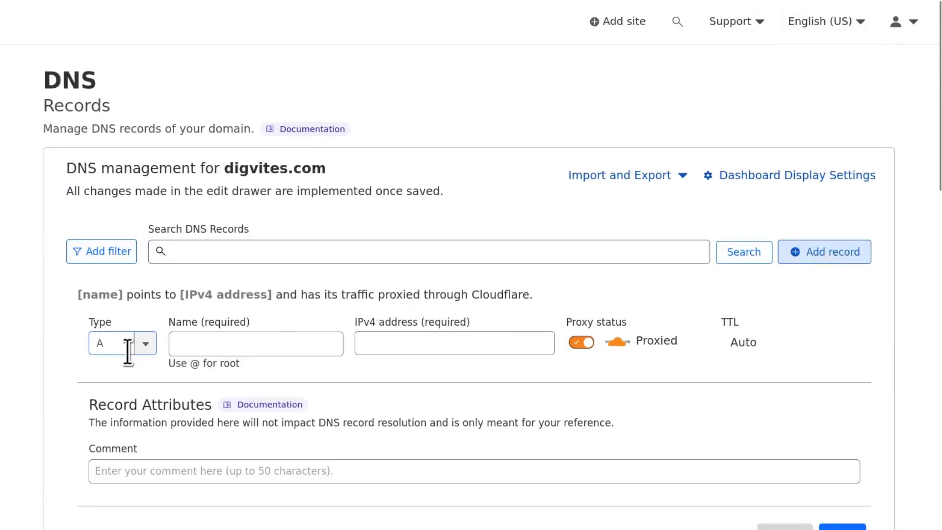
pyautogui.click(127, 346)
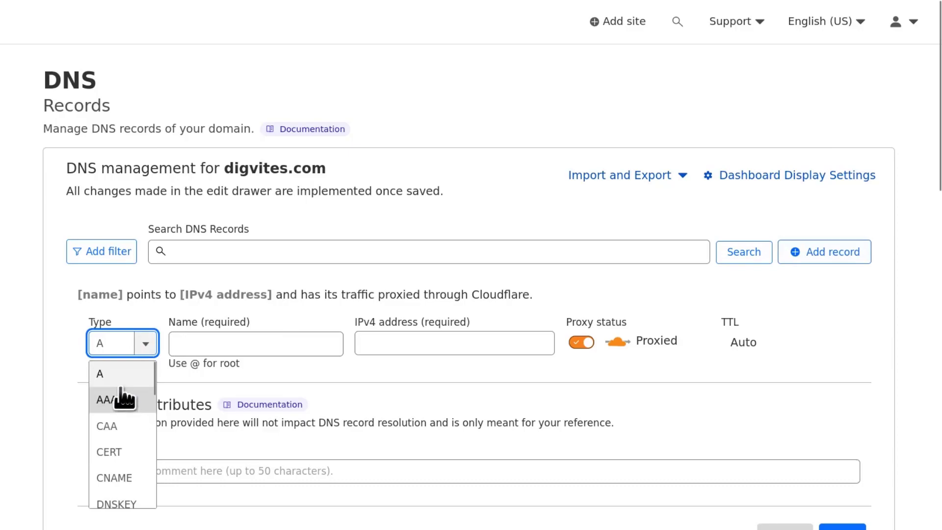
pyautogui.click(120, 476)
pyautogui.rightClick(219, 338)
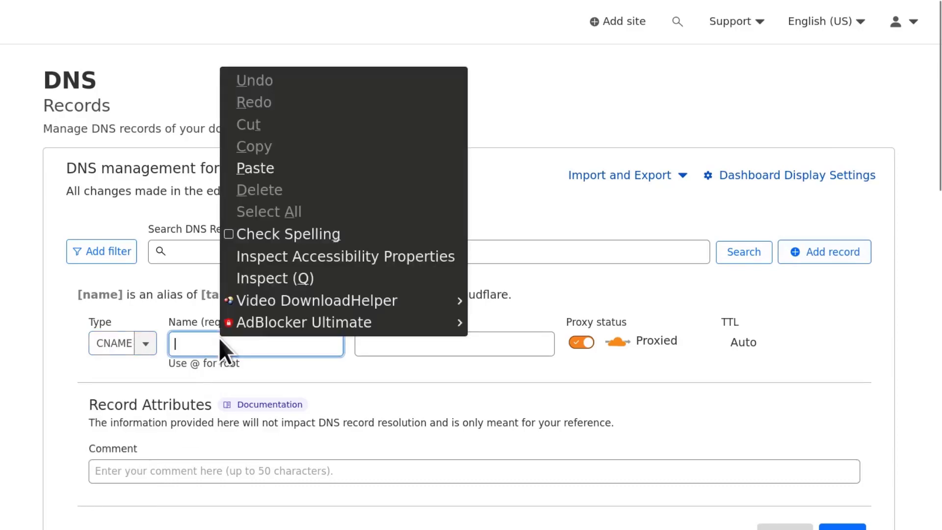
pyautogui.click(301, 173)
# Step: Set the CNAME target to mailgun.org, make it DNS only, and save it
pyautogui.hotkey('ctrl', 'Tab')
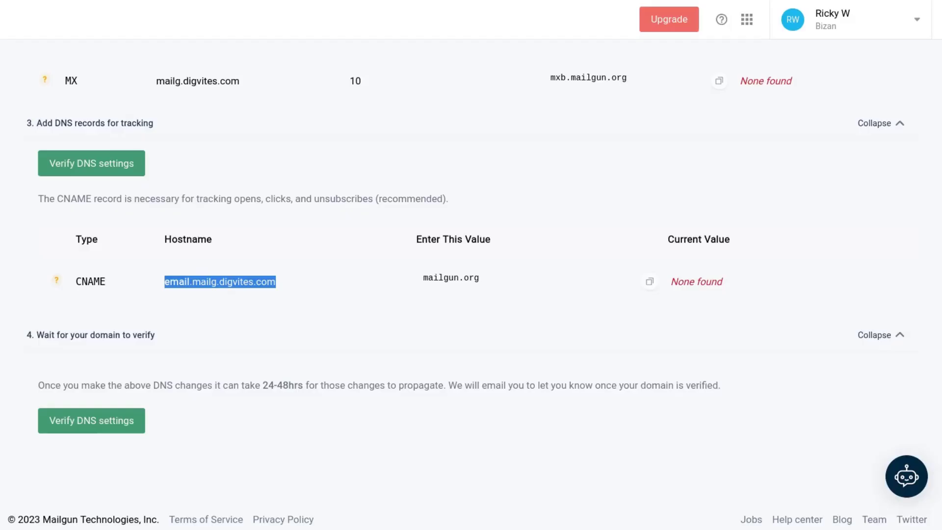
pyautogui.click(650, 281)
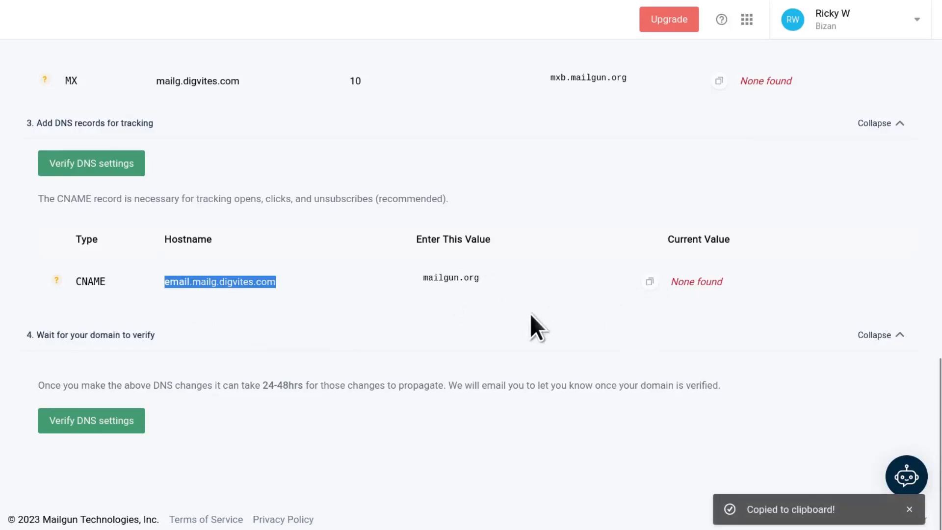
pyautogui.hotkey('ctrl', 'Tab')
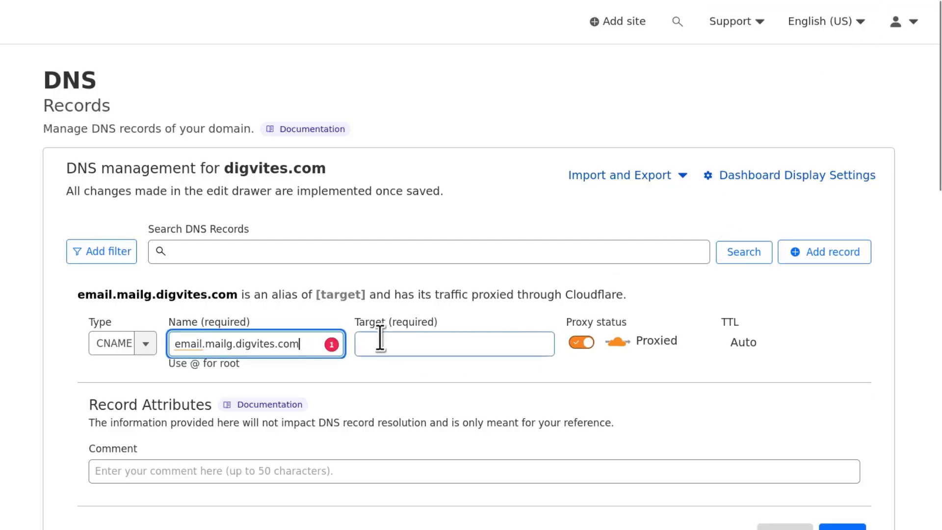
pyautogui.click(377, 343)
pyautogui.rightClick(377, 343)
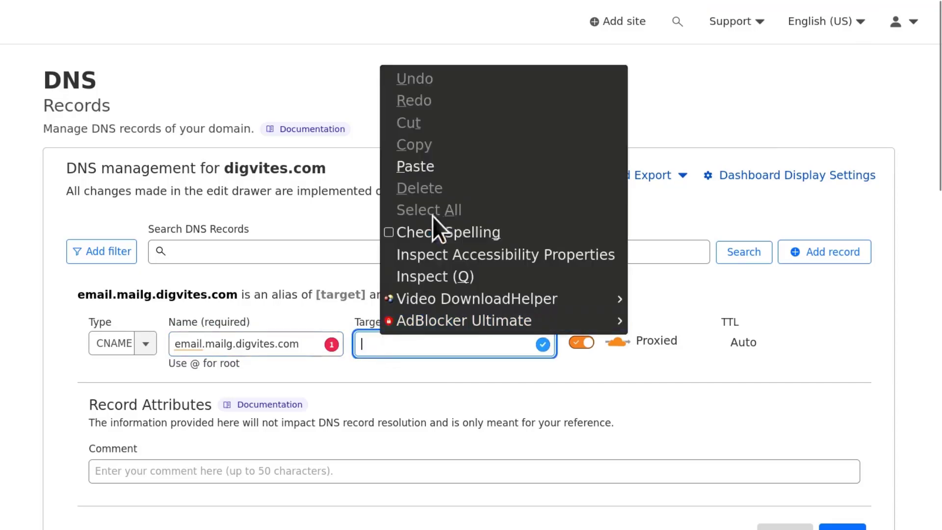
pyautogui.click(440, 164)
pyautogui.scroll(-4, 603, 396)
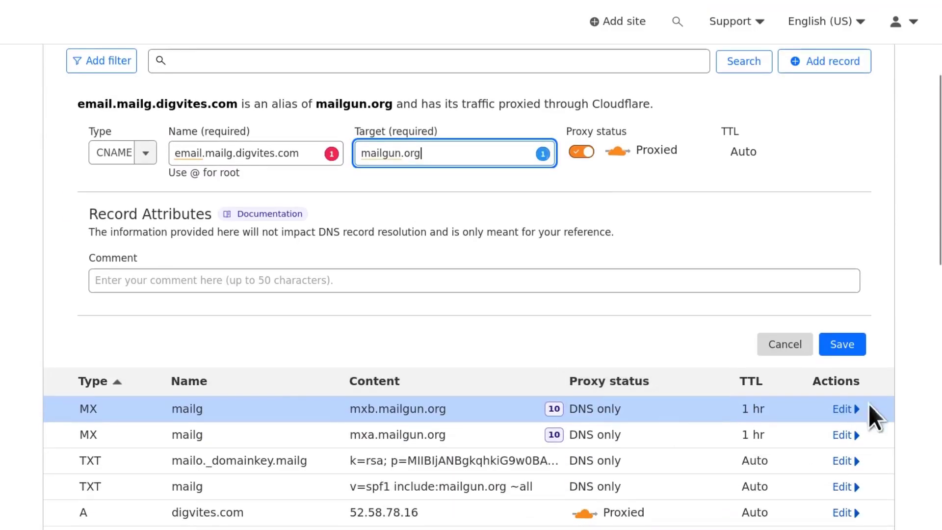
pyautogui.click(582, 153)
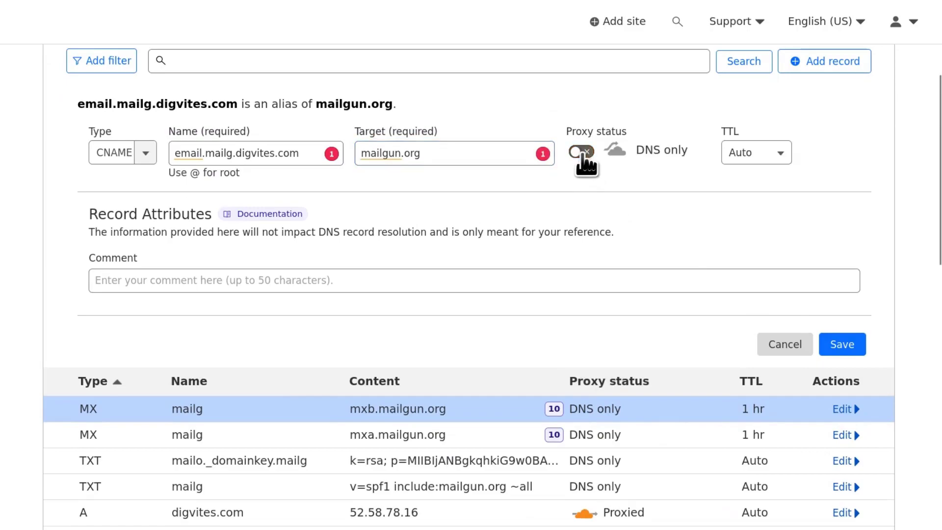
pyautogui.click(849, 344)
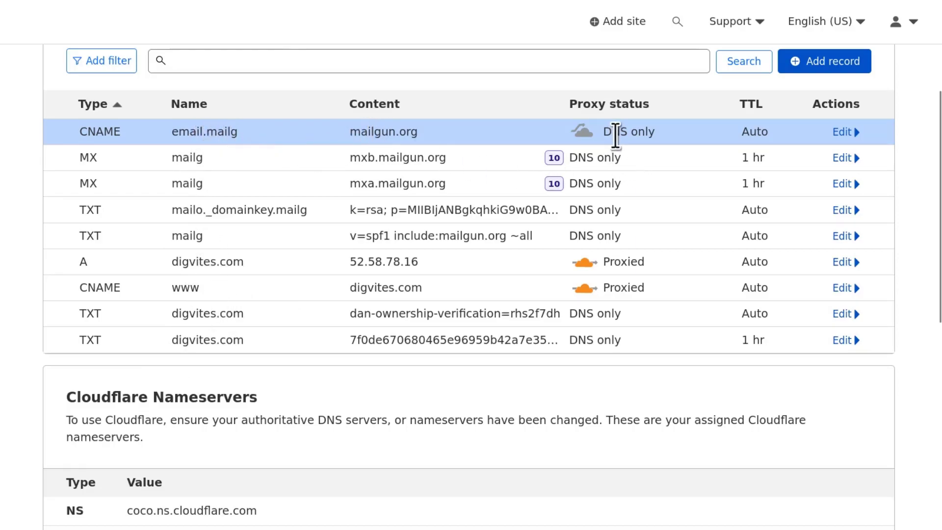
pyautogui.scroll(-6, 564, 442)
pyautogui.scroll(10, 563, 435)
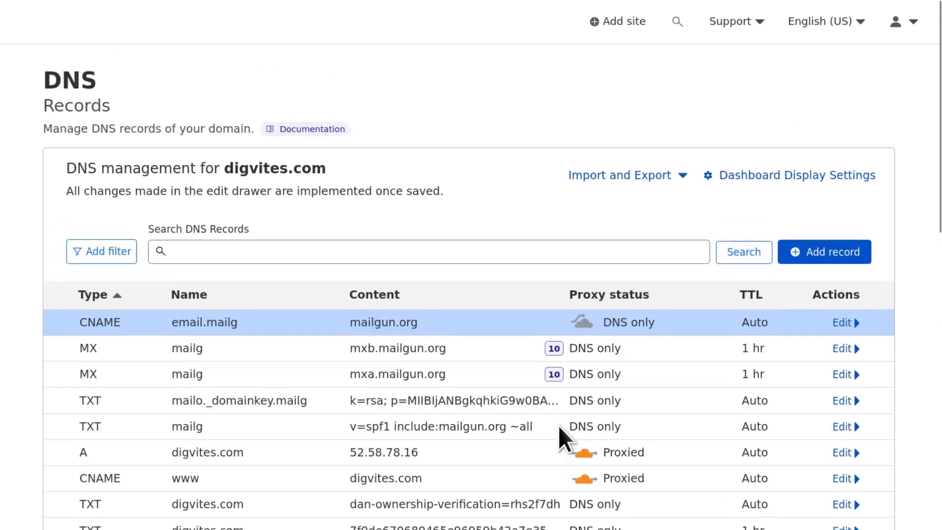
# Step: Re-run Mailgun's DNS check for mailg.digvites.com until both MX records and the tracking CNAME show verified
pyautogui.hotkey('alt', 'Tab')
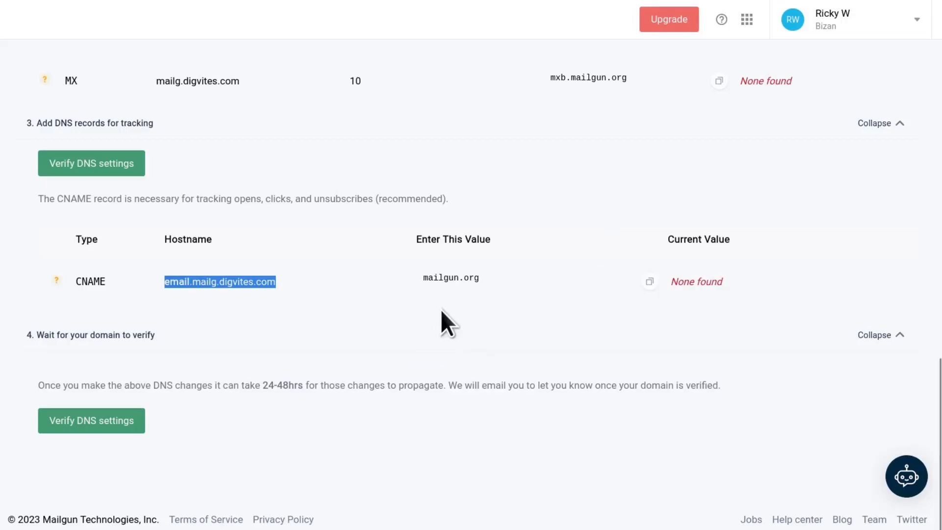
pyautogui.scroll(10, 392, 314)
pyautogui.scroll(7, 391, 311)
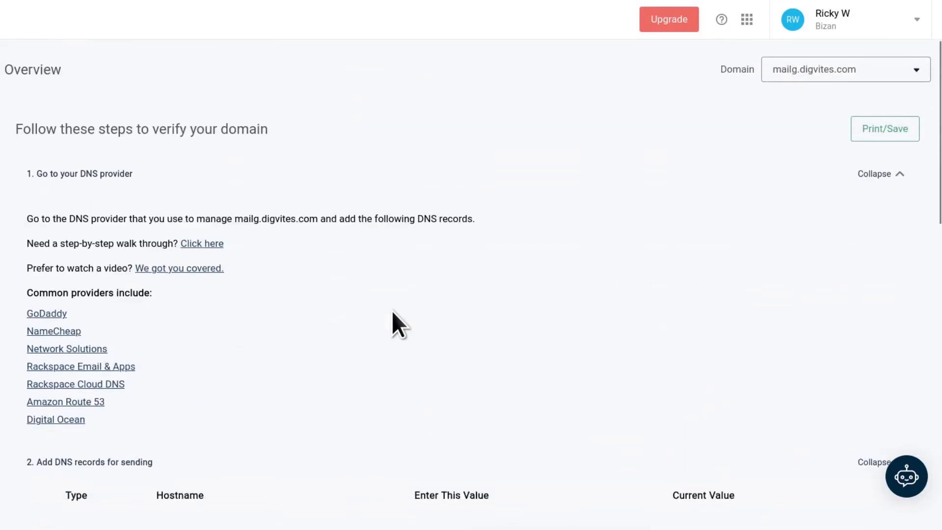
pyautogui.scroll(-10, 391, 311)
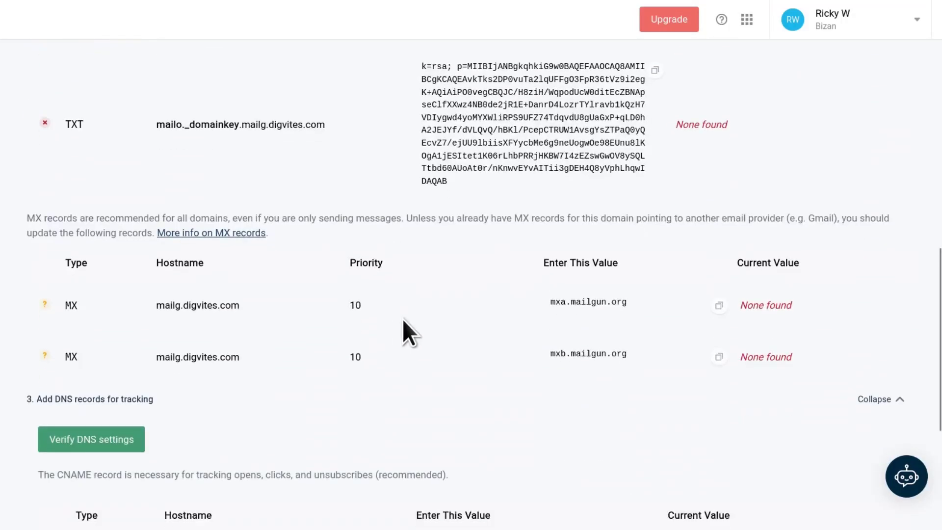
pyautogui.scroll(-3, 491, 334)
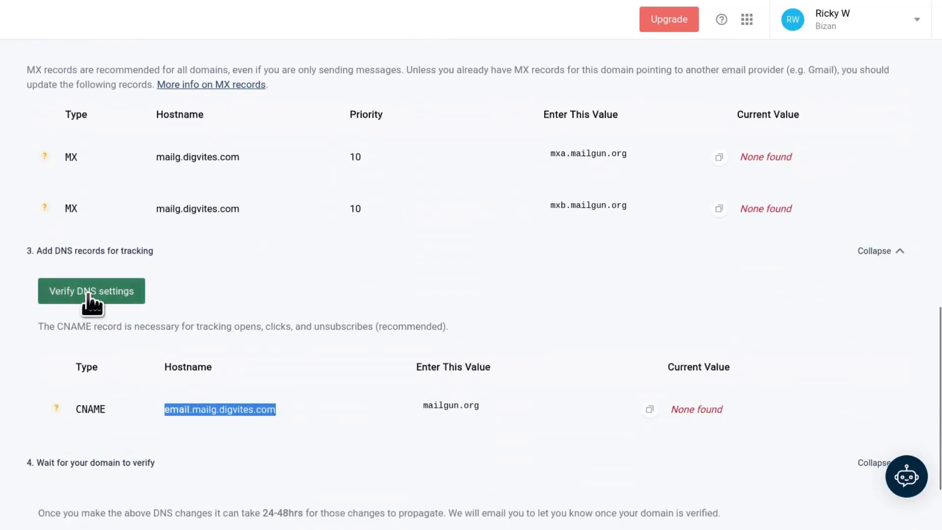
pyautogui.click(89, 294)
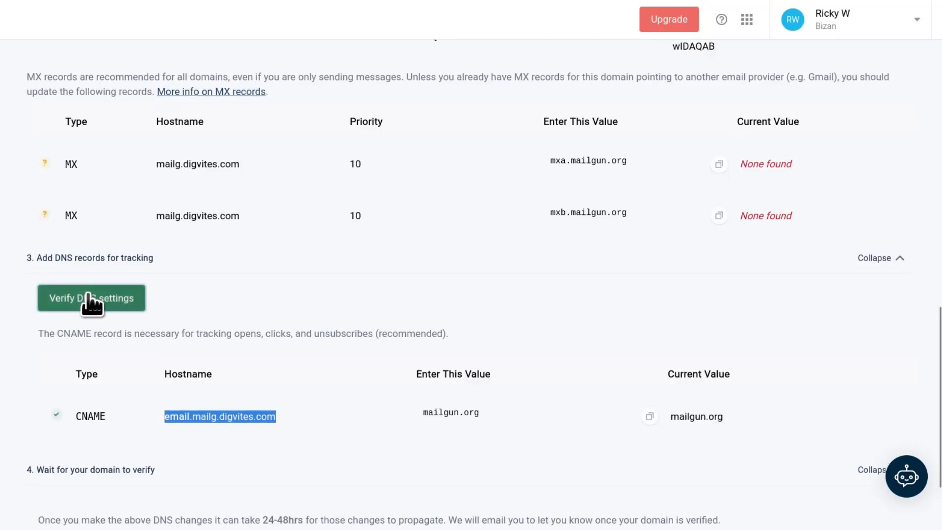
pyautogui.scroll(8, 393, 334)
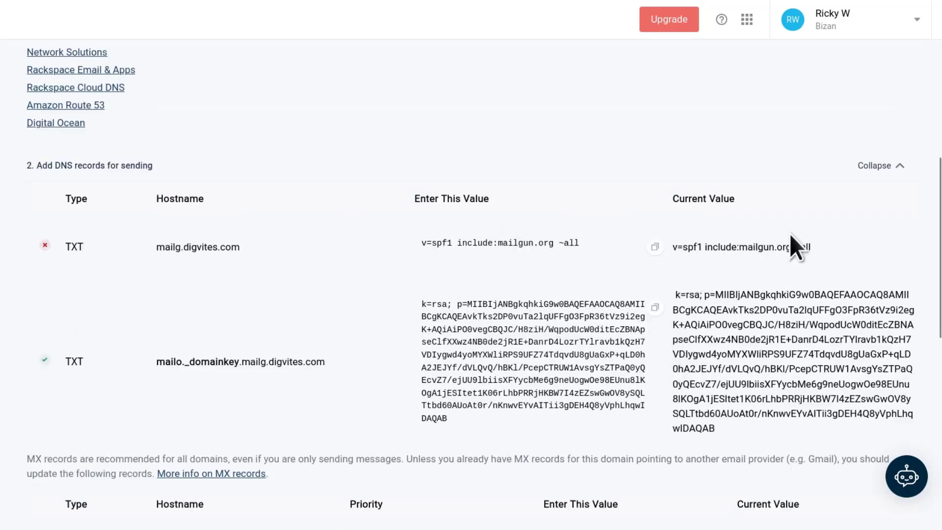
pyautogui.scroll(-3, 773, 399)
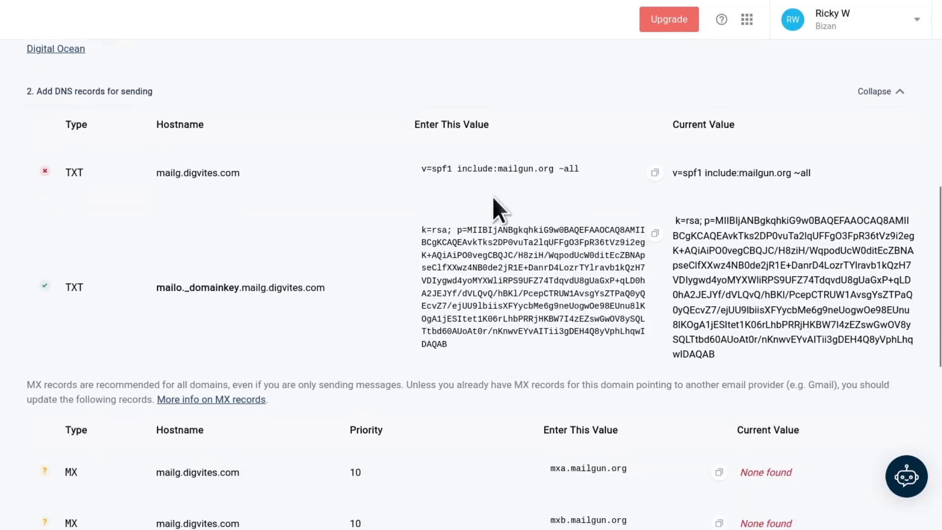
pyautogui.scroll(-6, 396, 269)
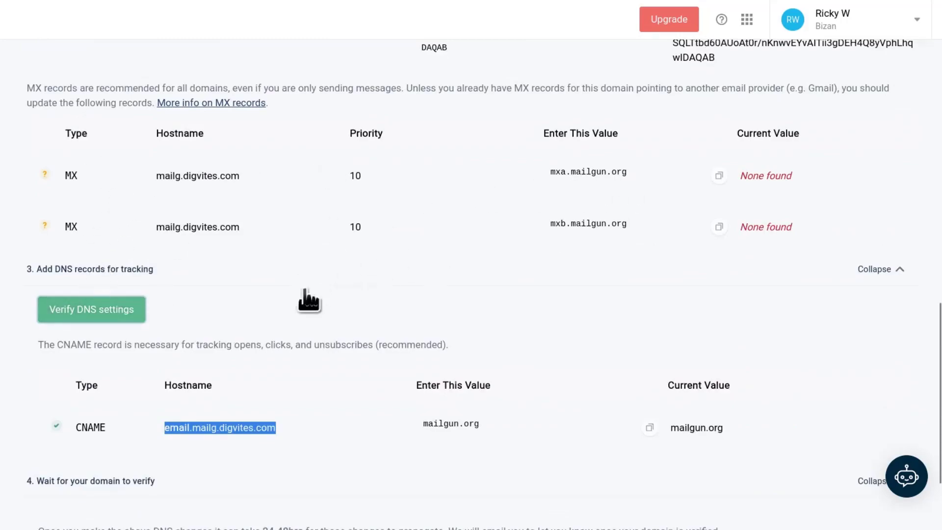
pyautogui.click(93, 315)
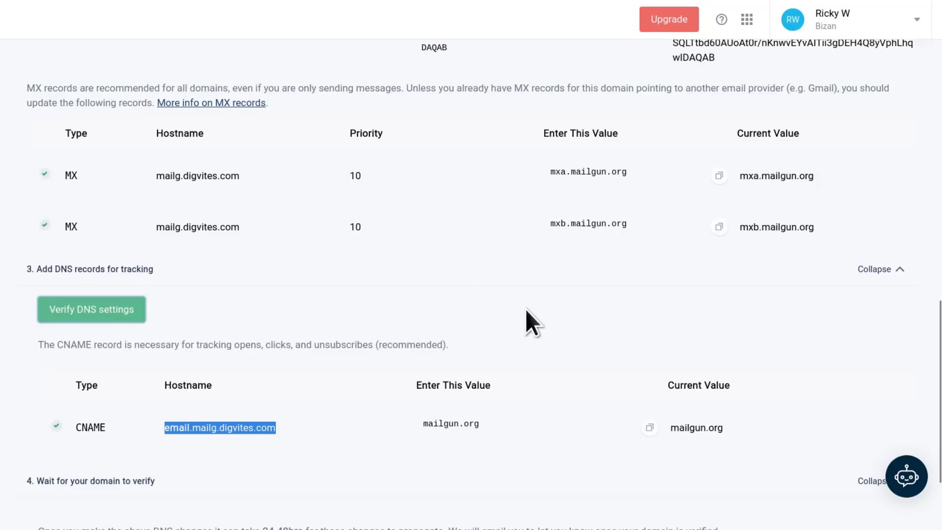
pyautogui.scroll(15, 749, 282)
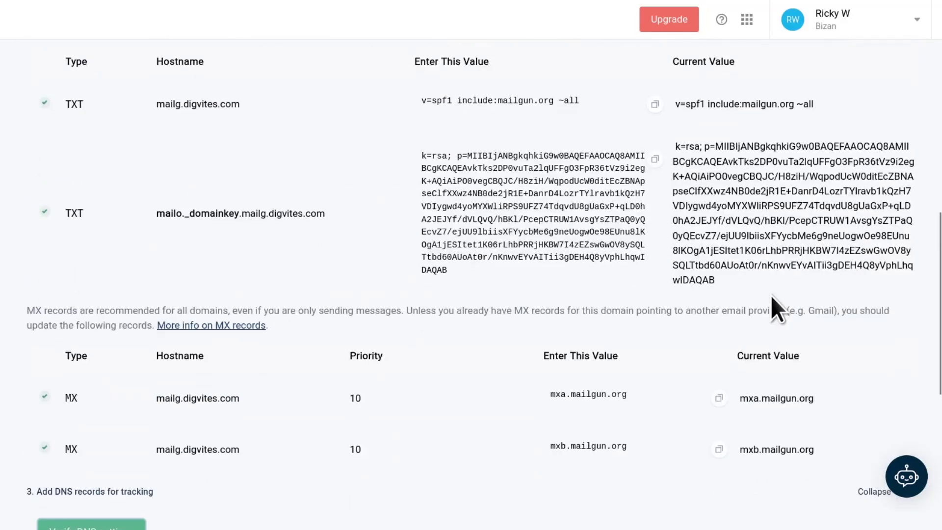
pyautogui.scroll(-6, 770, 295)
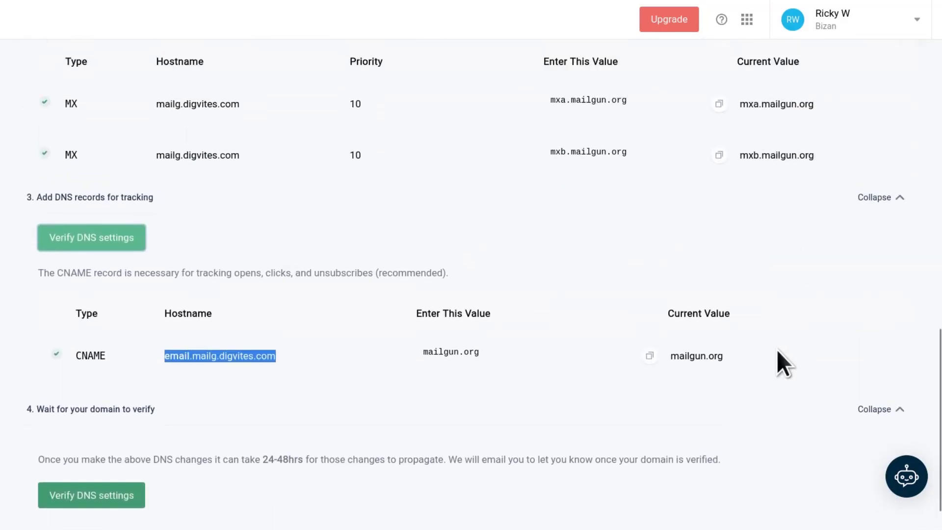
pyautogui.scroll(-2, 736, 334)
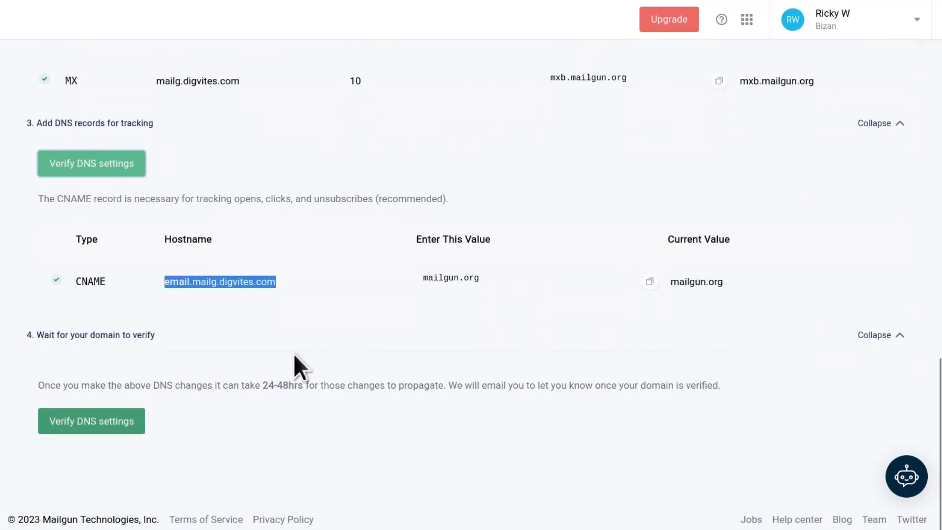
pyautogui.scroll(5, 171, 373)
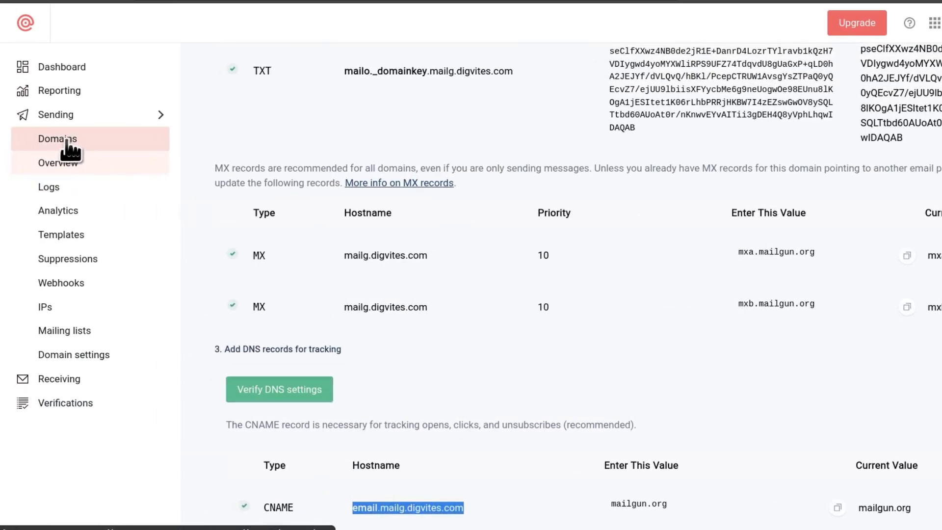
# Step: Open mailg.digvites.com from Sending > Domains and review its SMTP host smtp.mailgun.org, port 587
pyautogui.click(66, 140)
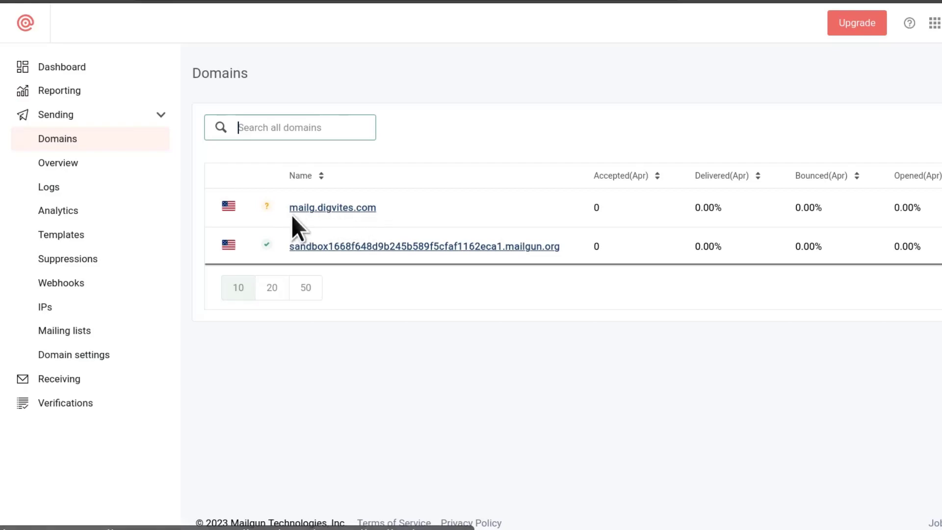
pyautogui.moveTo(267, 205)
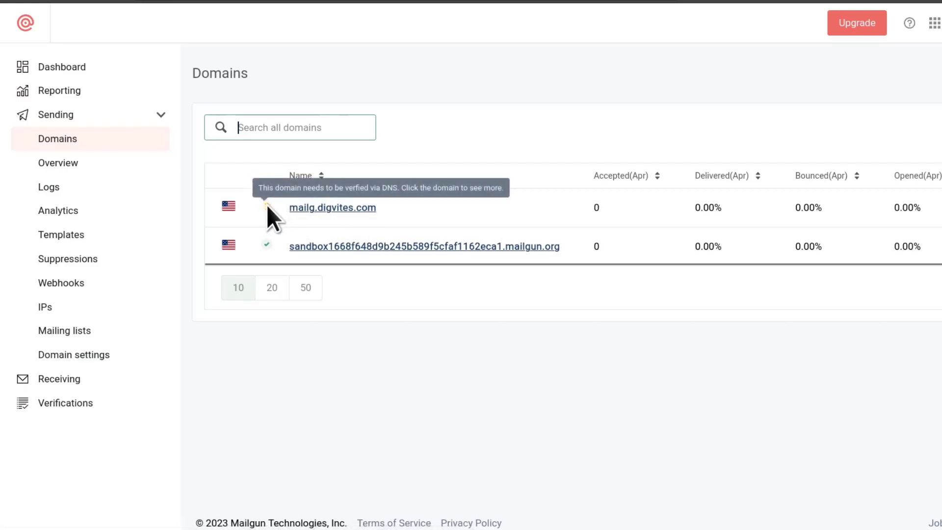
pyautogui.click(319, 209)
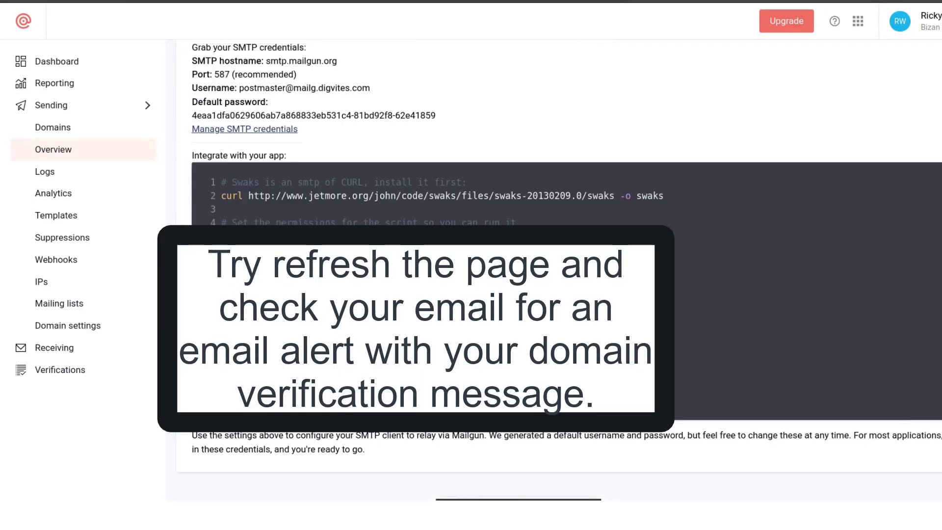
pyautogui.scroll(10, 564, 295)
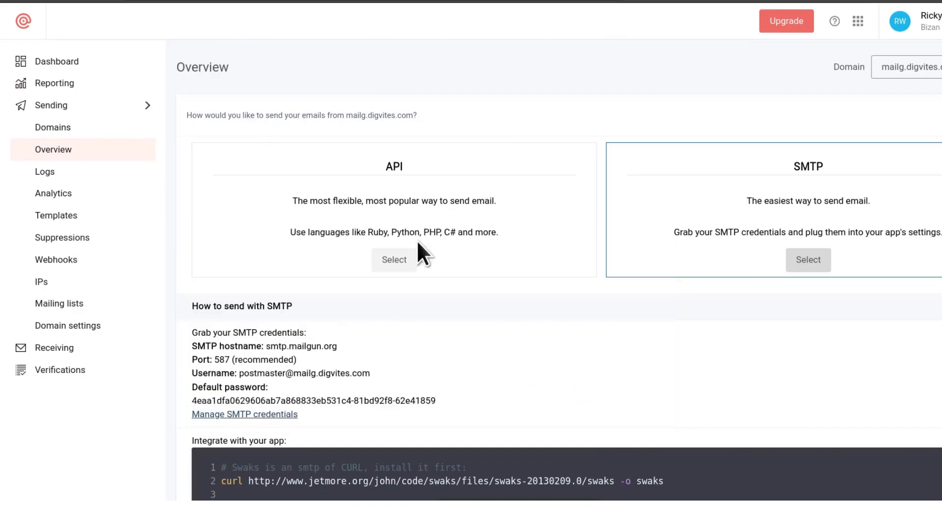
pyautogui.scroll(-6, 532, 238)
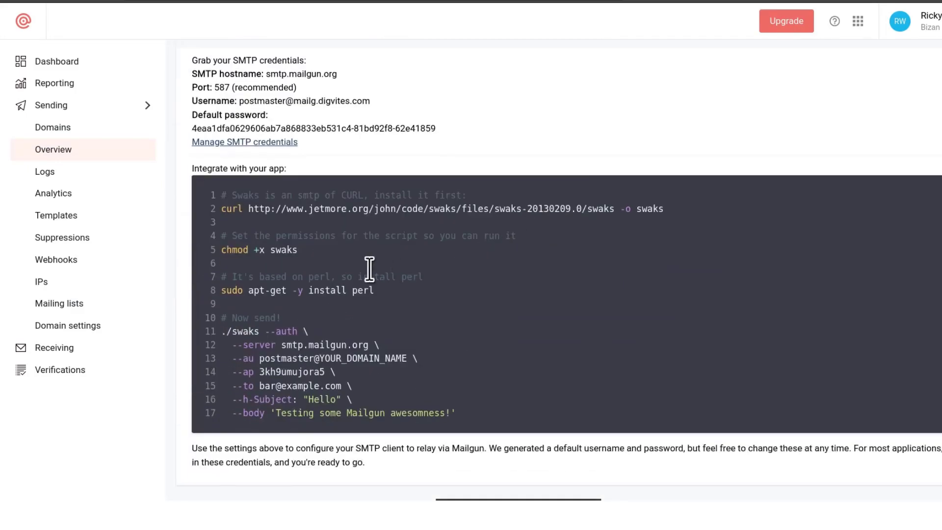
pyautogui.scroll(6, 362, 324)
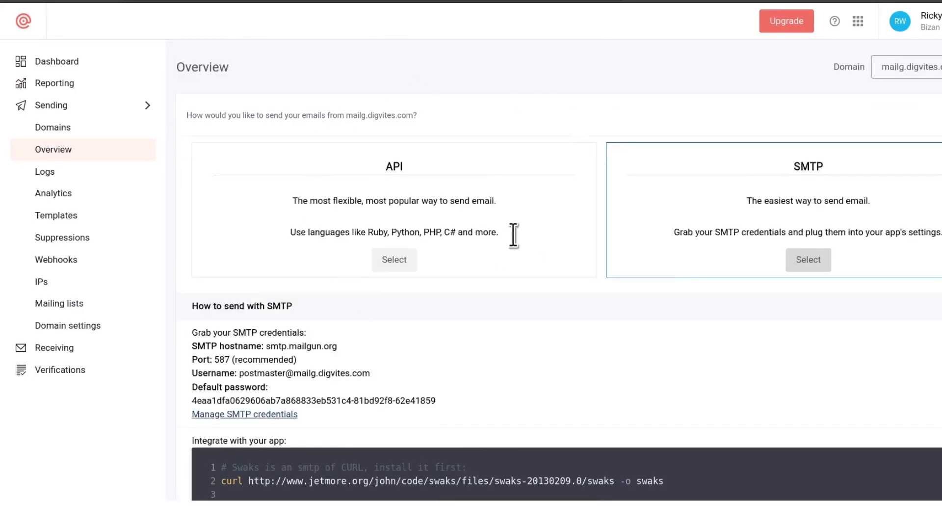
pyautogui.scroll(-4, 512, 292)
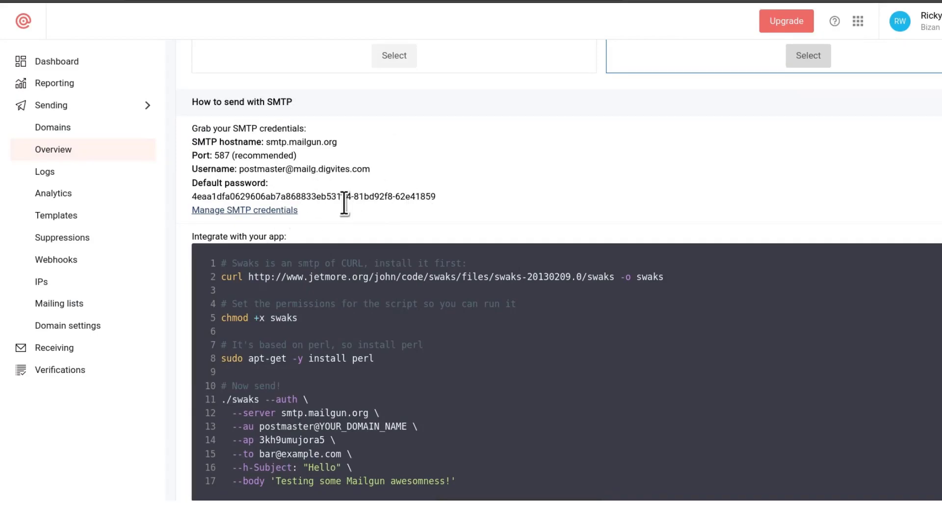
pyautogui.scroll(5, 398, 231)
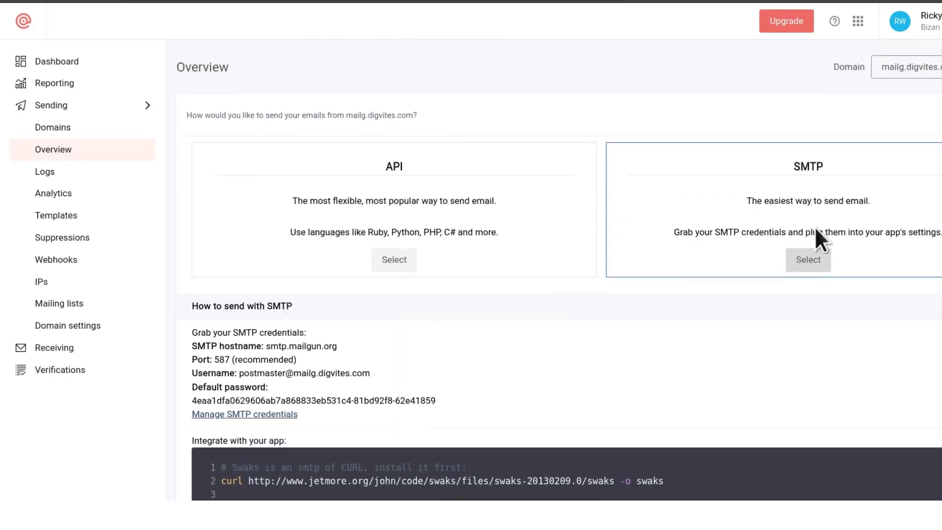
# Step: Show the API sending details, including the API key and base URL
pyautogui.click(390, 260)
pyautogui.scroll(-1, 439, 327)
pyautogui.scroll(-2, 439, 325)
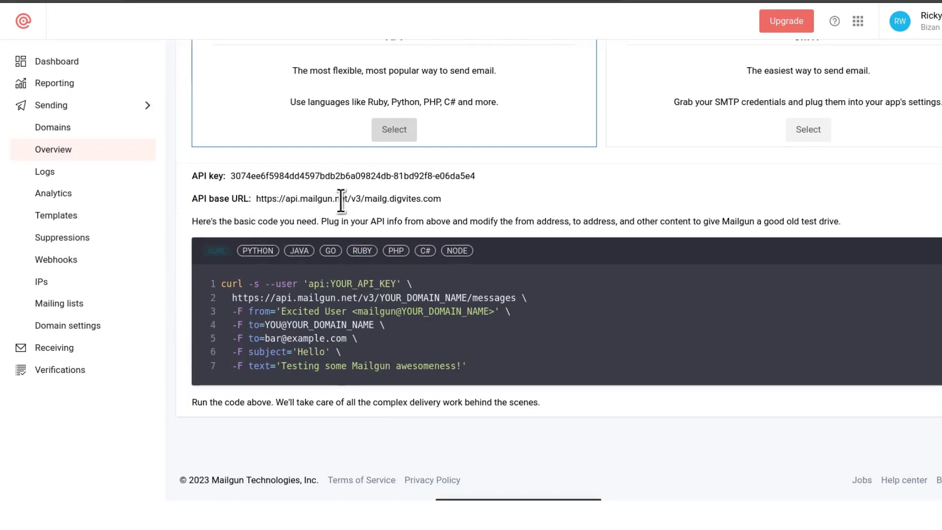
pyautogui.scroll(2, 620, 309)
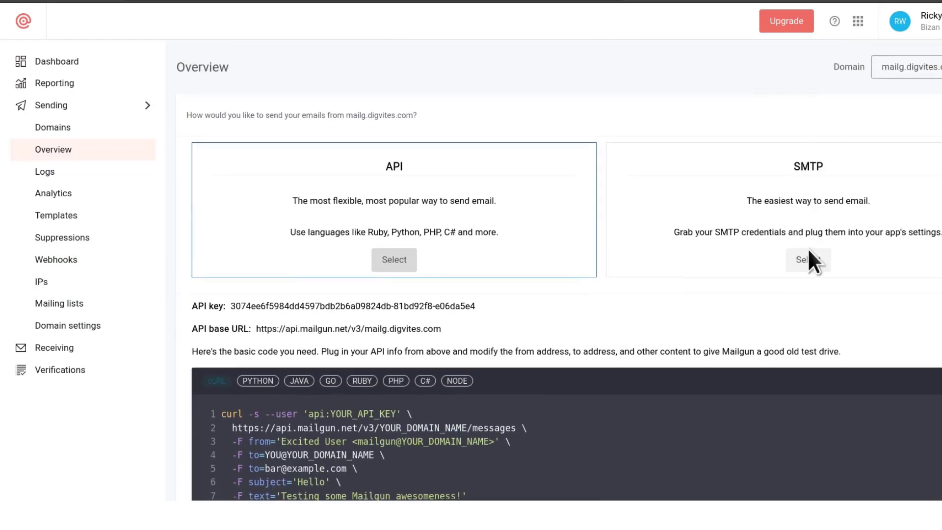
# Step: Show the SMTP credentials and open the full SMTP credentials management page
pyautogui.click(810, 260)
pyautogui.scroll(-4, 373, 344)
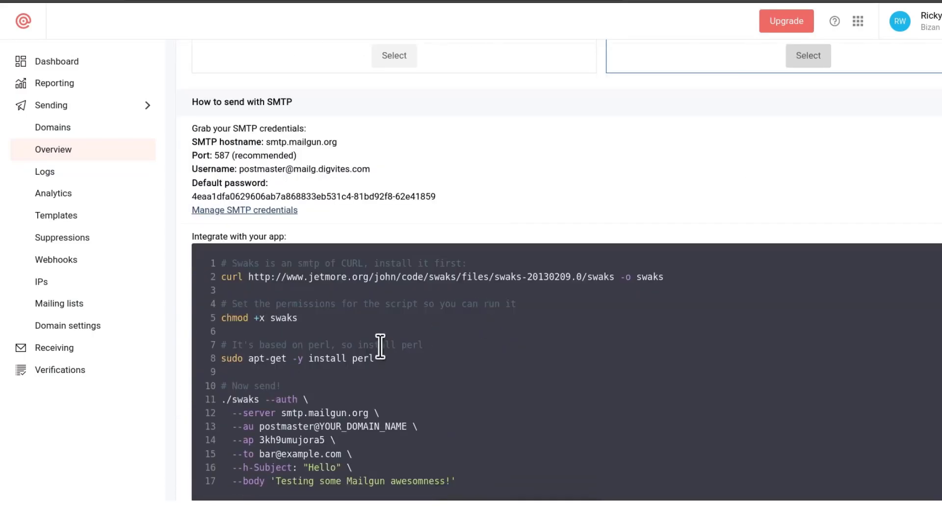
pyautogui.scroll(-3, 510, 371)
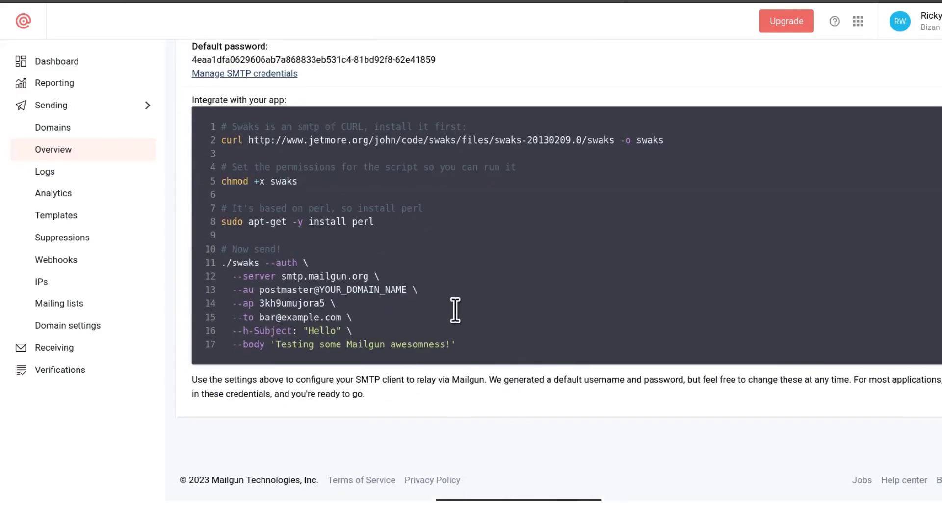
pyautogui.scroll(4, 456, 310)
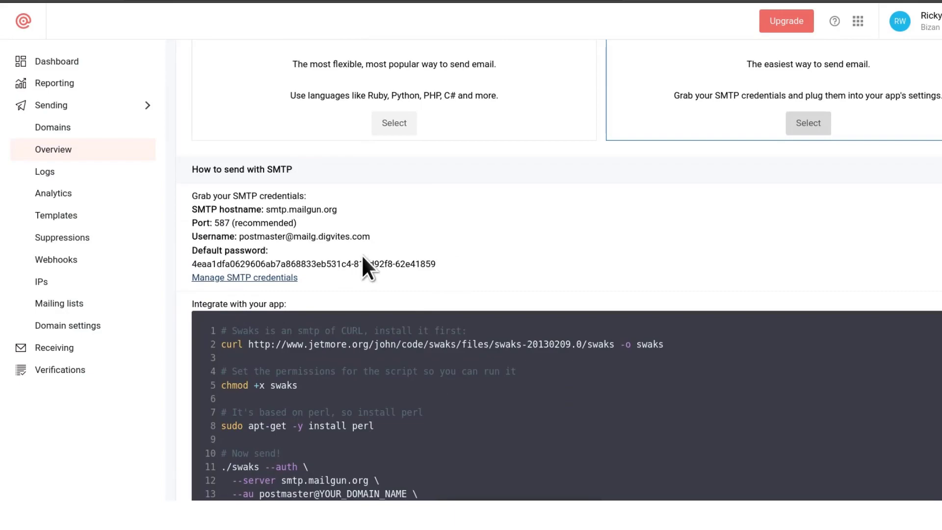
pyautogui.click(247, 279)
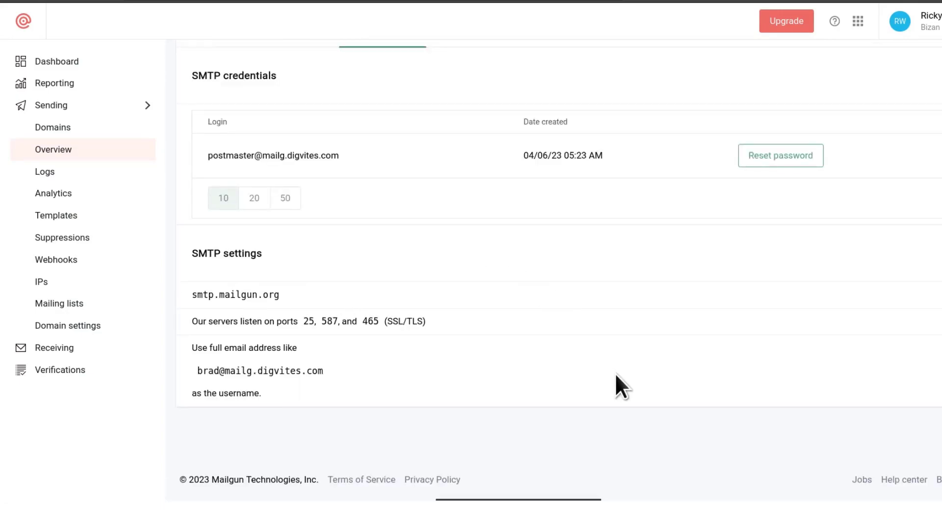
pyautogui.scroll(2, 615, 373)
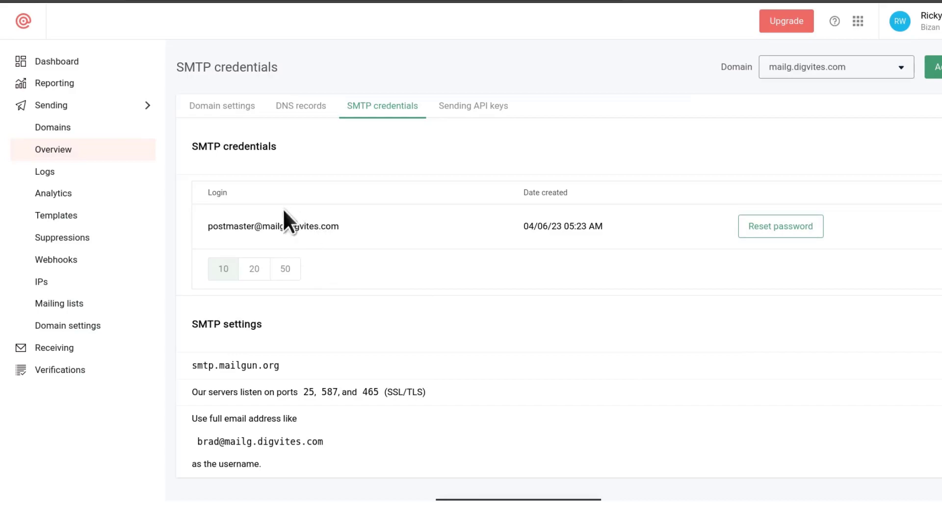
# Step: Open the mailg.digvites.com domain from the domains list and run Verify DNS settings
pyautogui.click(63, 162)
pyautogui.click(52, 127)
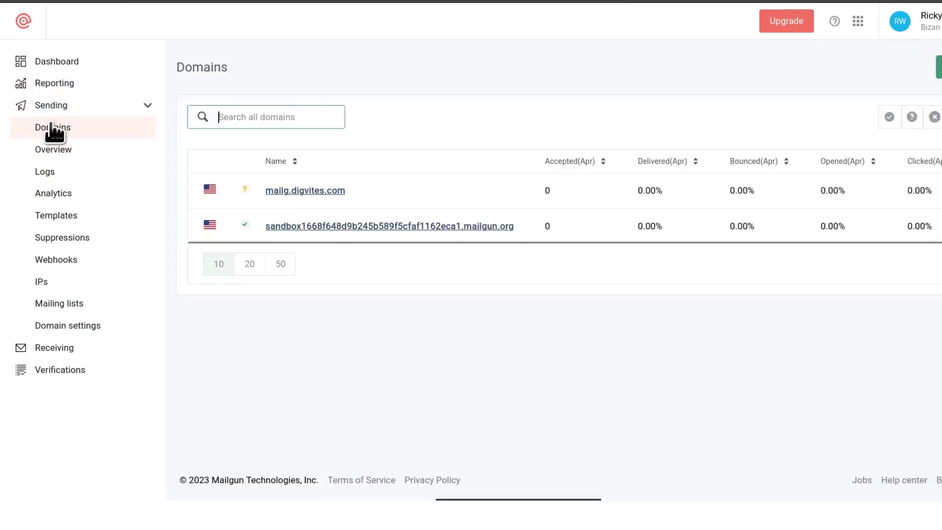
pyautogui.click(305, 191)
pyautogui.scroll(-15, 521, 210)
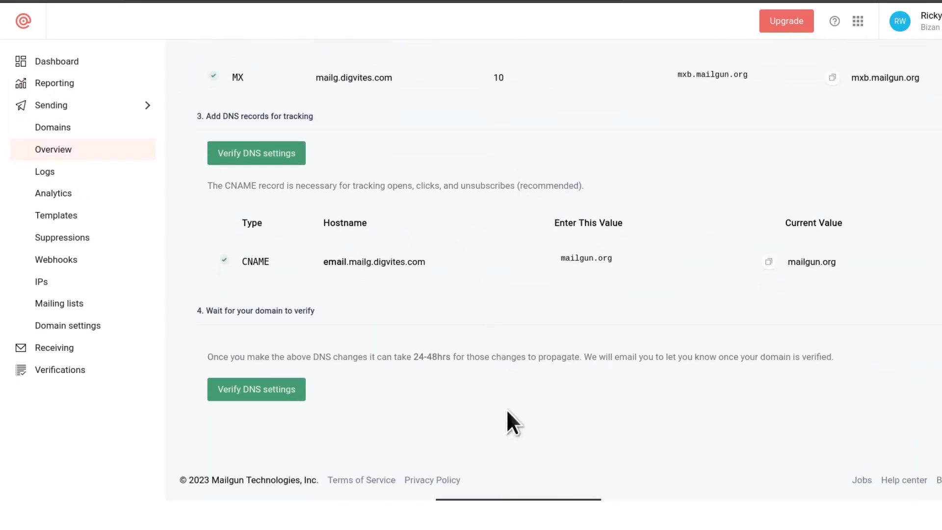
pyautogui.scroll(15, 729, 377)
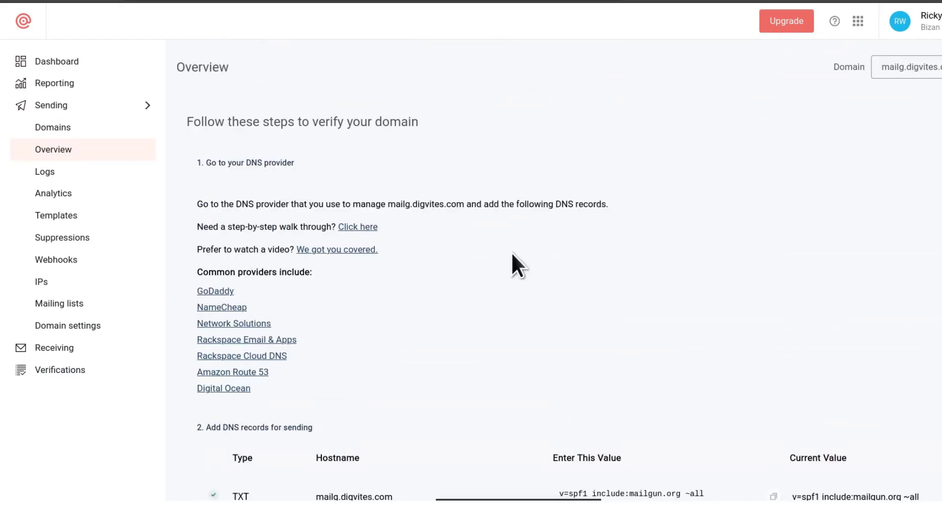
pyautogui.scroll(-15, 609, 255)
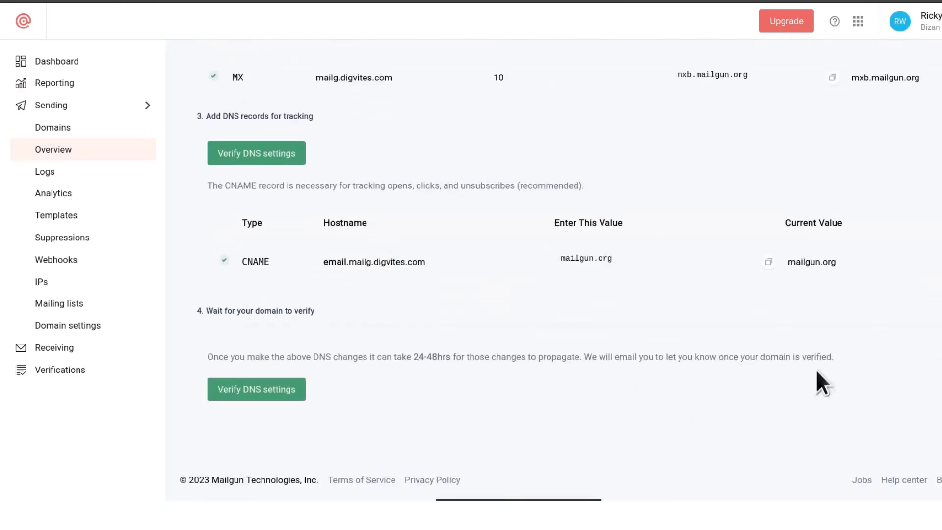
pyautogui.click(259, 393)
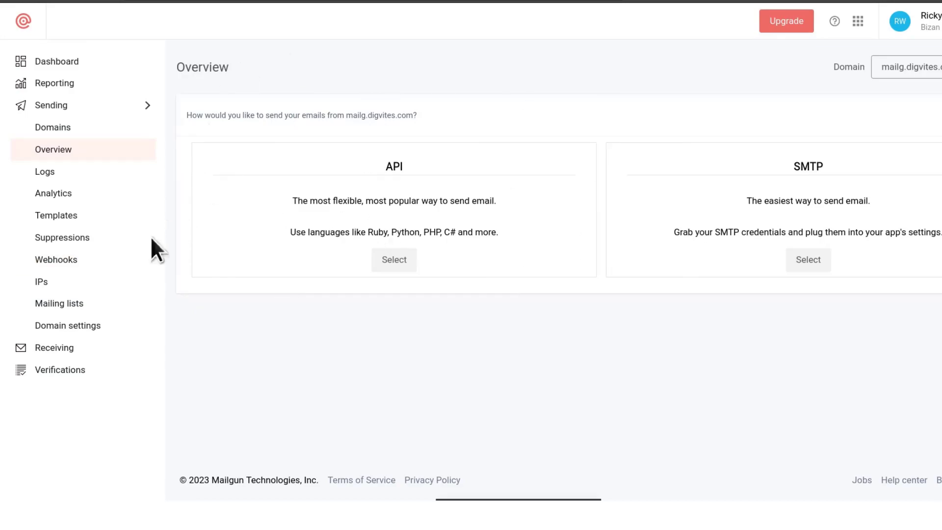
# Step: Check the green verified mark beside mailg.digvites.com in Domains, then reopen its overview
pyautogui.click(64, 128)
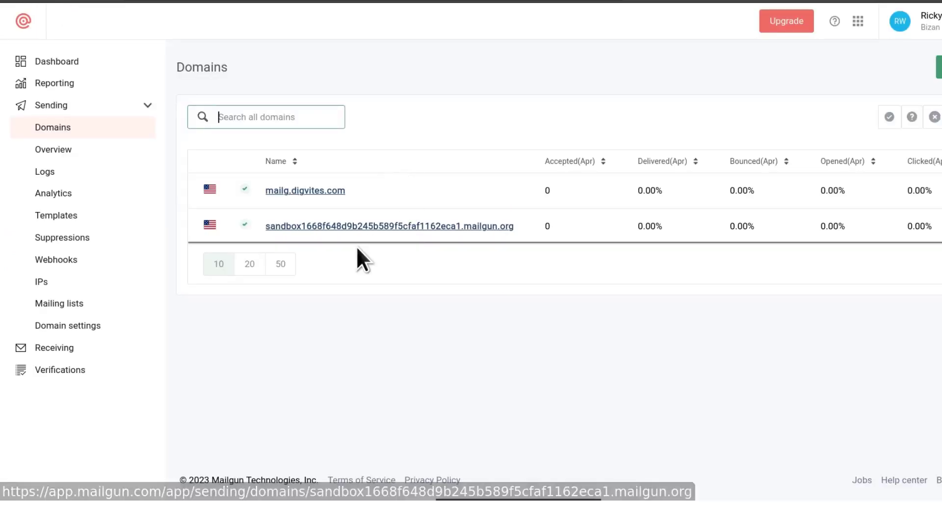
pyautogui.moveTo(246, 191)
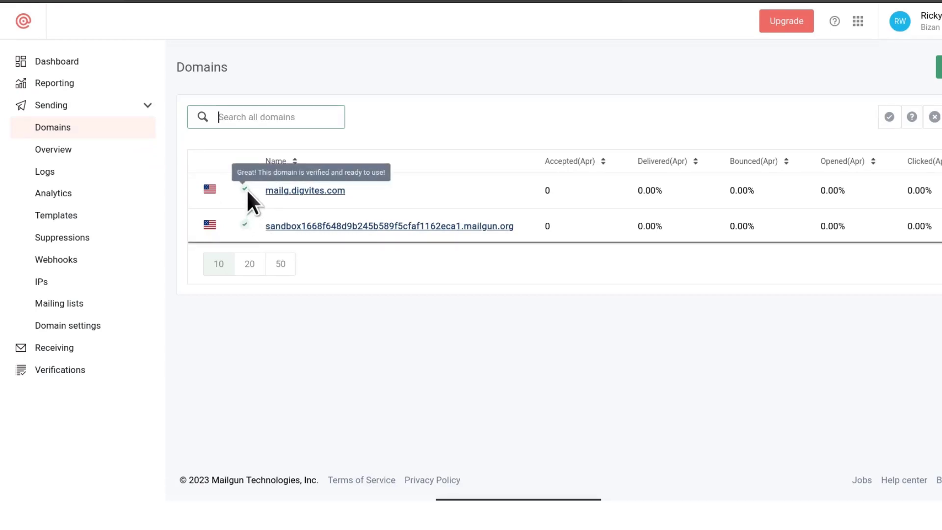
pyautogui.click(305, 191)
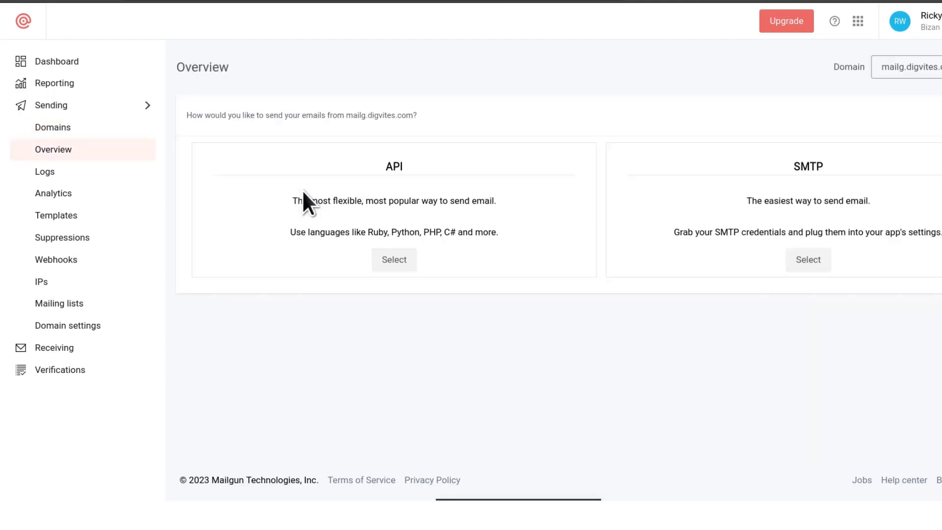